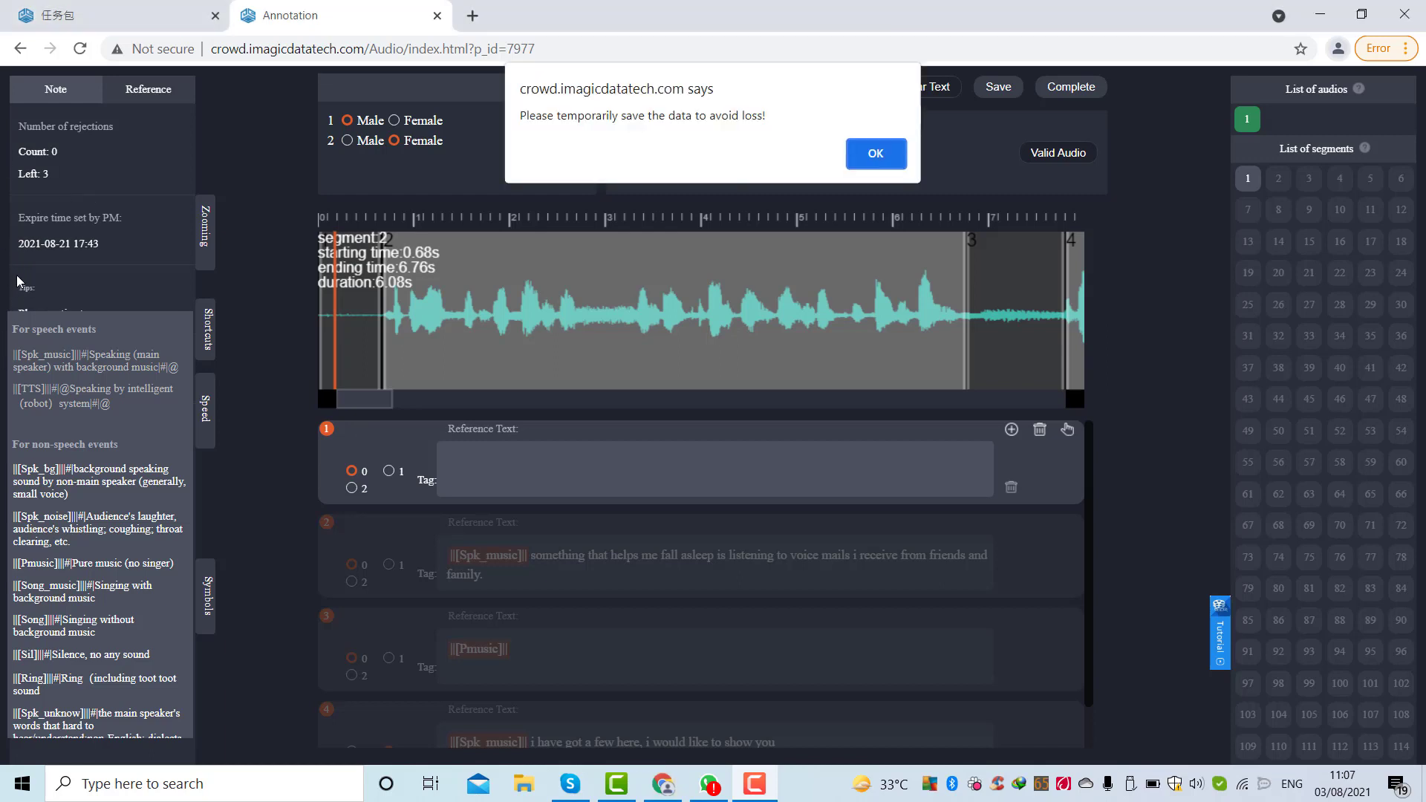
{"action": "left_click", "coordinate": [876, 155]}
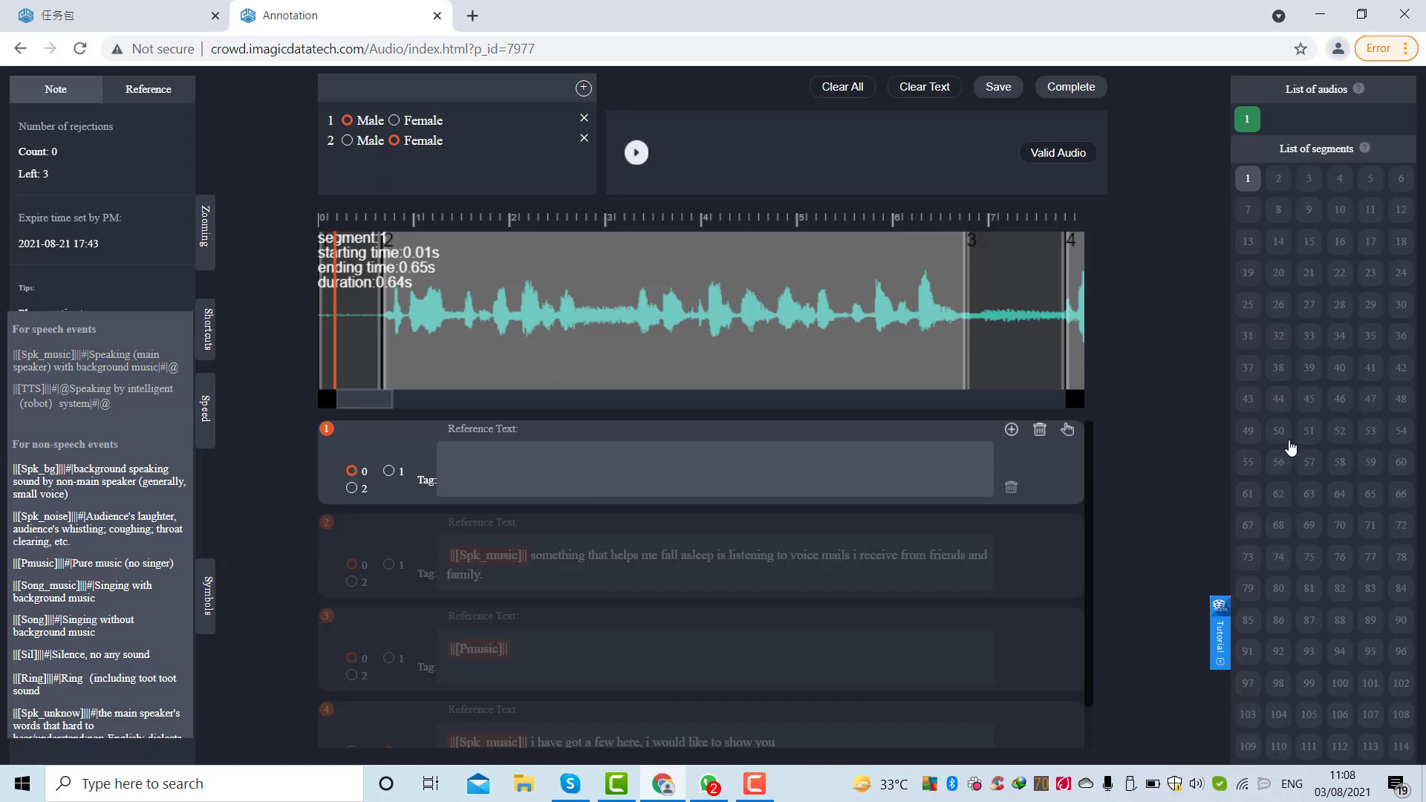
{"action": "scroll", "coordinate": [1316, 511], "scroll_direction": "down", "scroll_amount": 10}
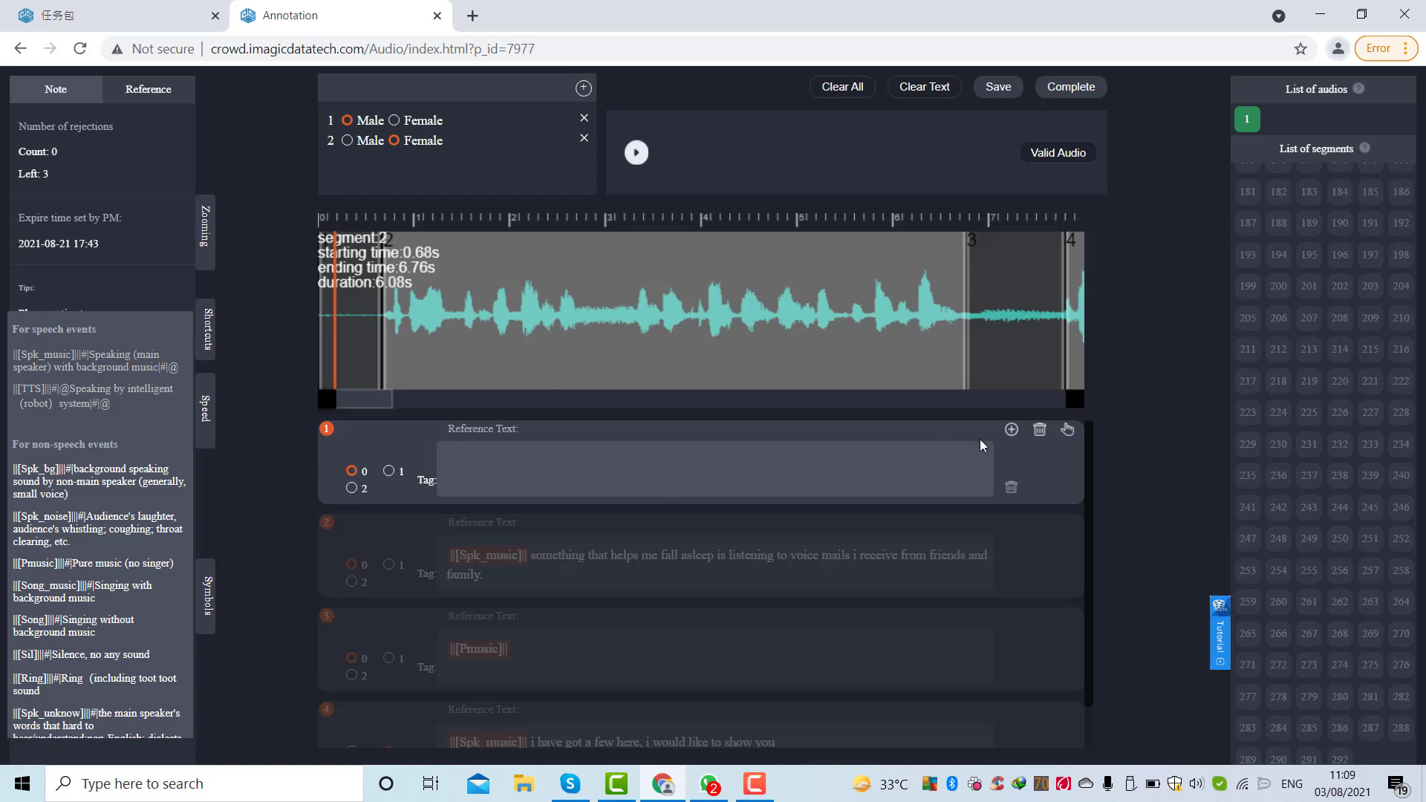
Delete the empty first segment, then clear the next segment's sentence and delete that segment too
{"action": "left_click", "coordinate": [692, 464]}
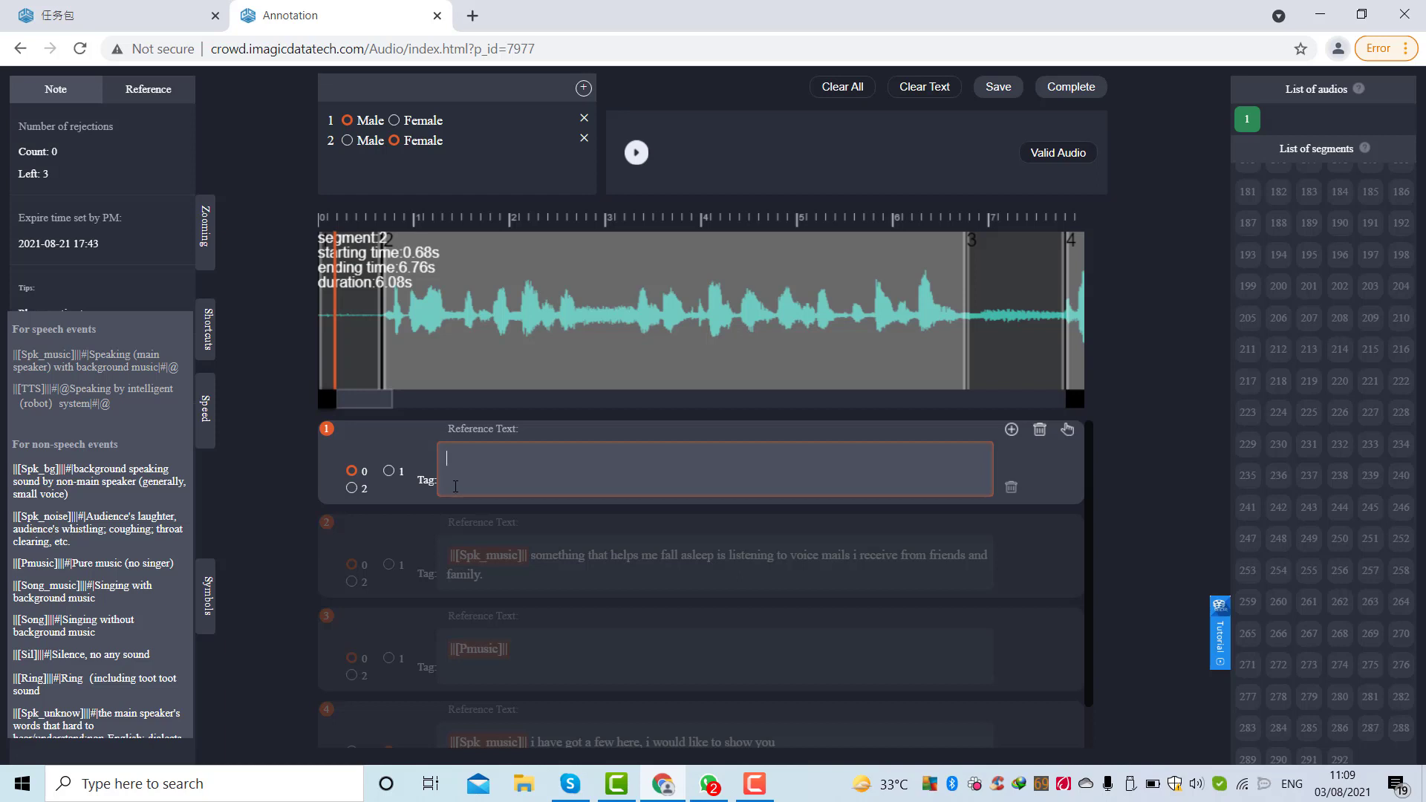
{"action": "left_click", "coordinate": [1040, 431]}
{"action": "left_click", "coordinate": [635, 153]}
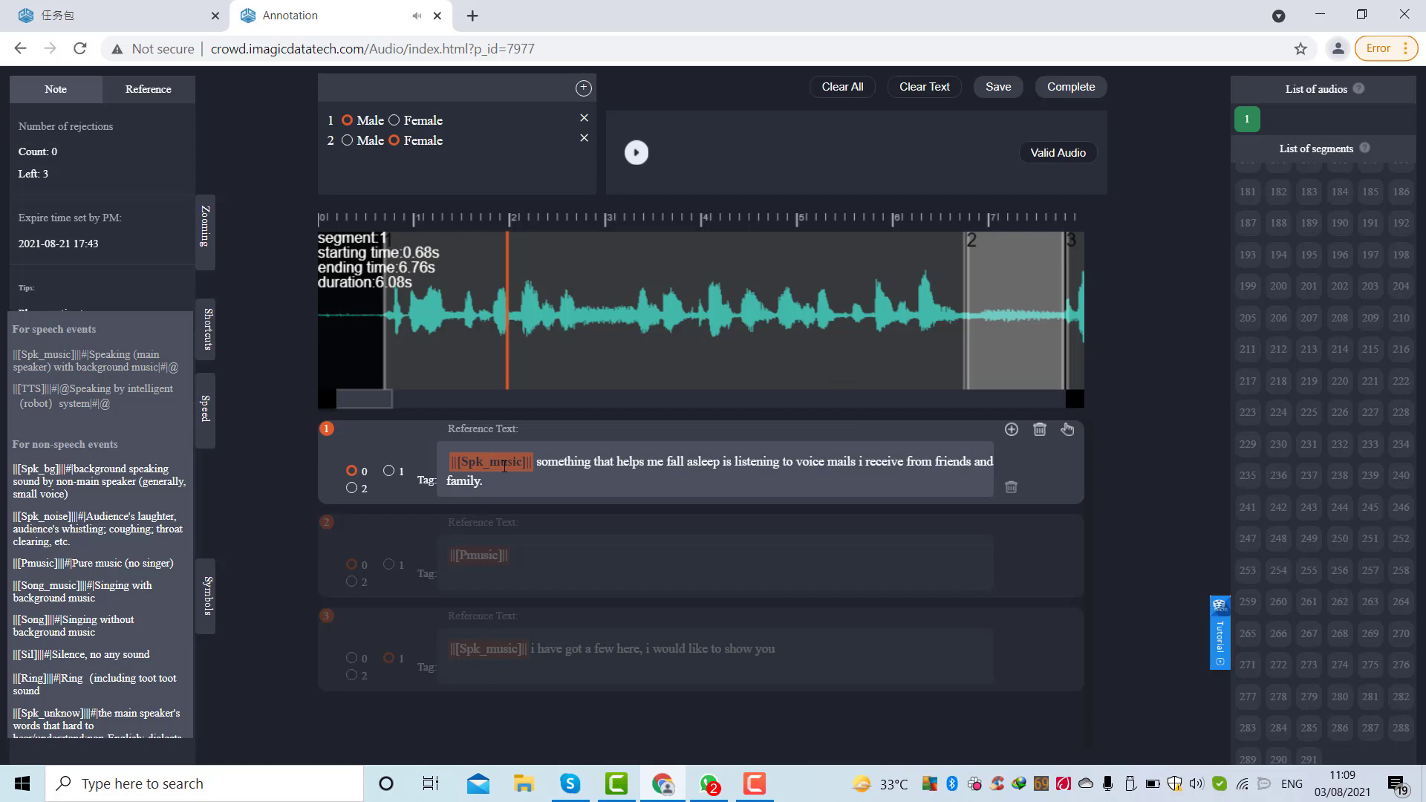
{"action": "left_click_drag", "start_coordinate": [532, 461], "coordinate": [552, 482]}
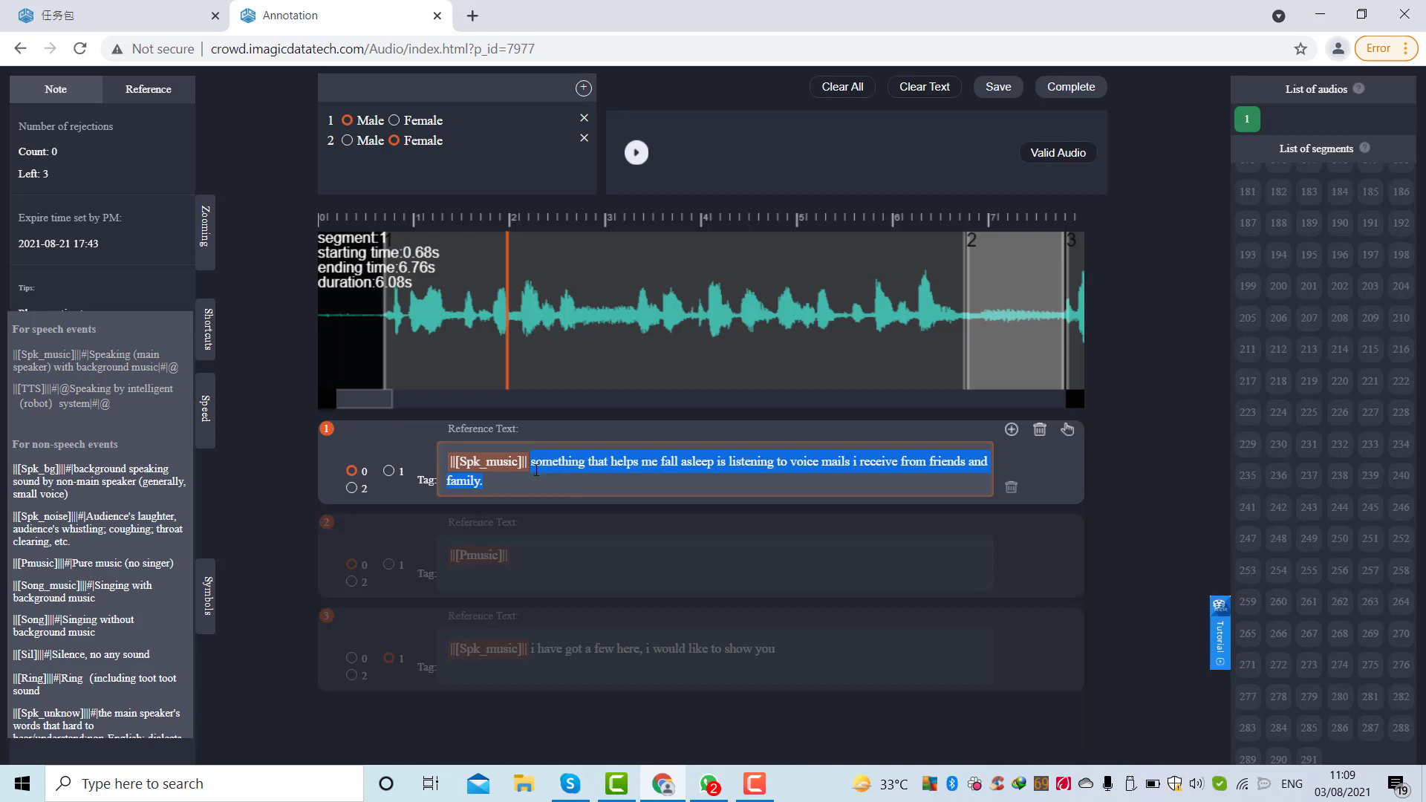
{"action": "key", "text": "BackSpace"}
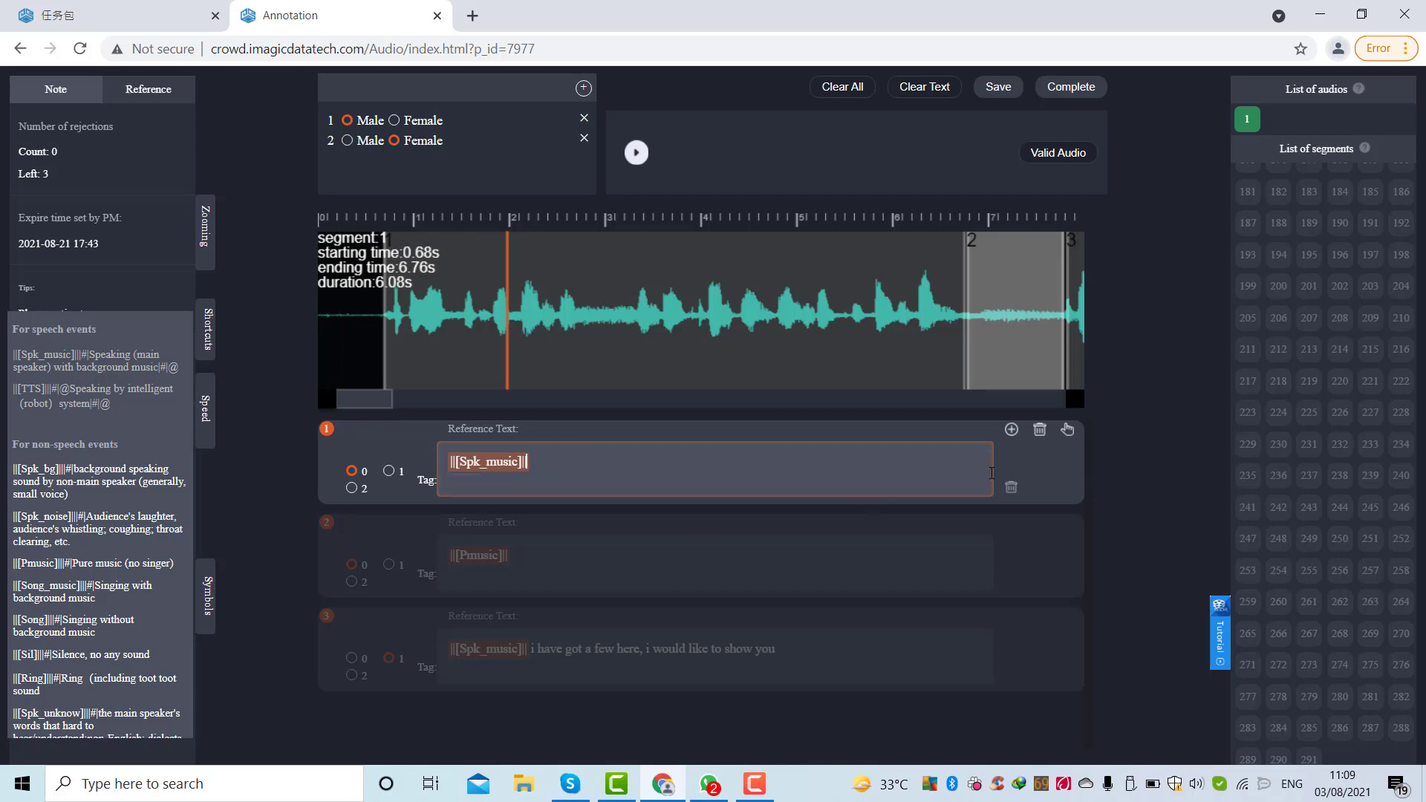
{"action": "left_click", "coordinate": [1039, 431]}
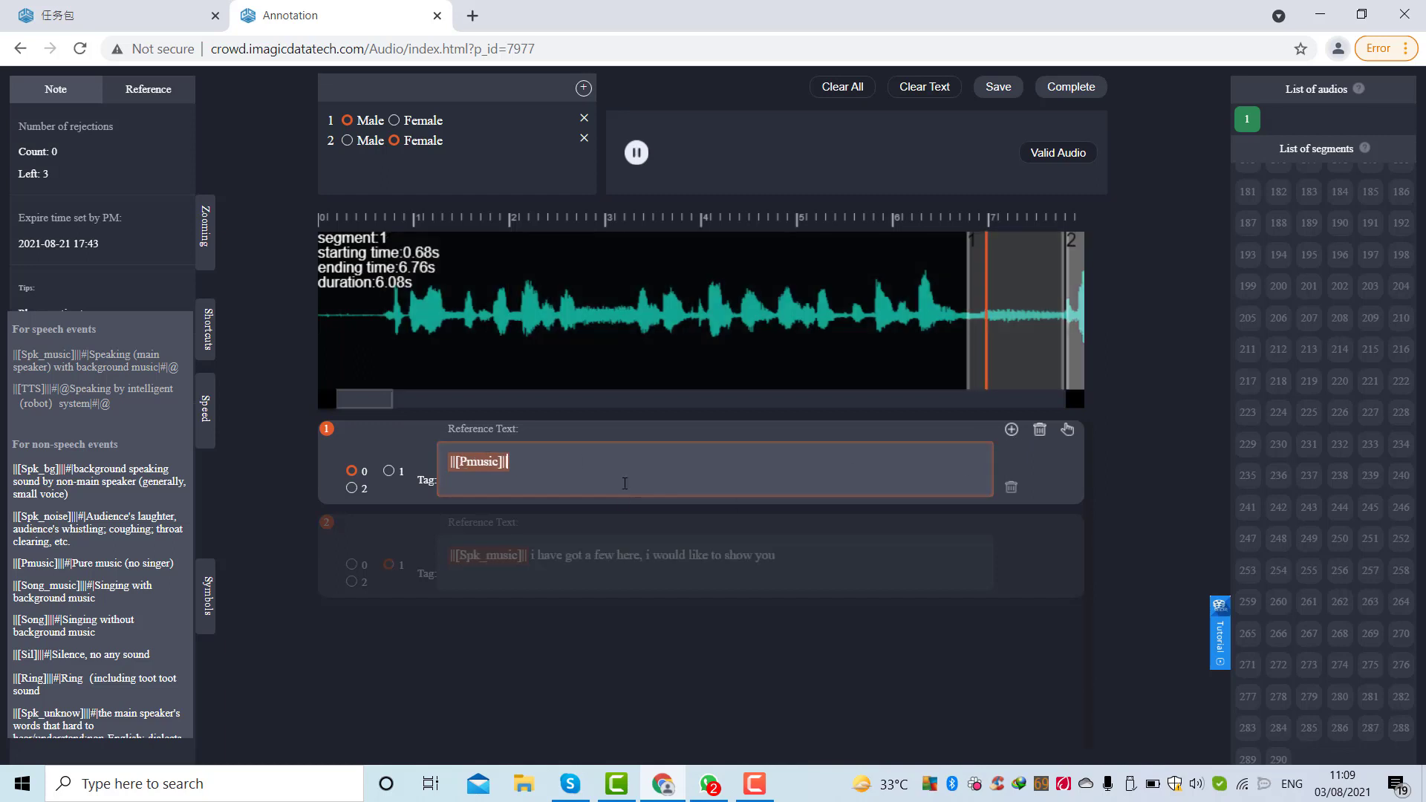
{"action": "left_click", "coordinate": [637, 153]}
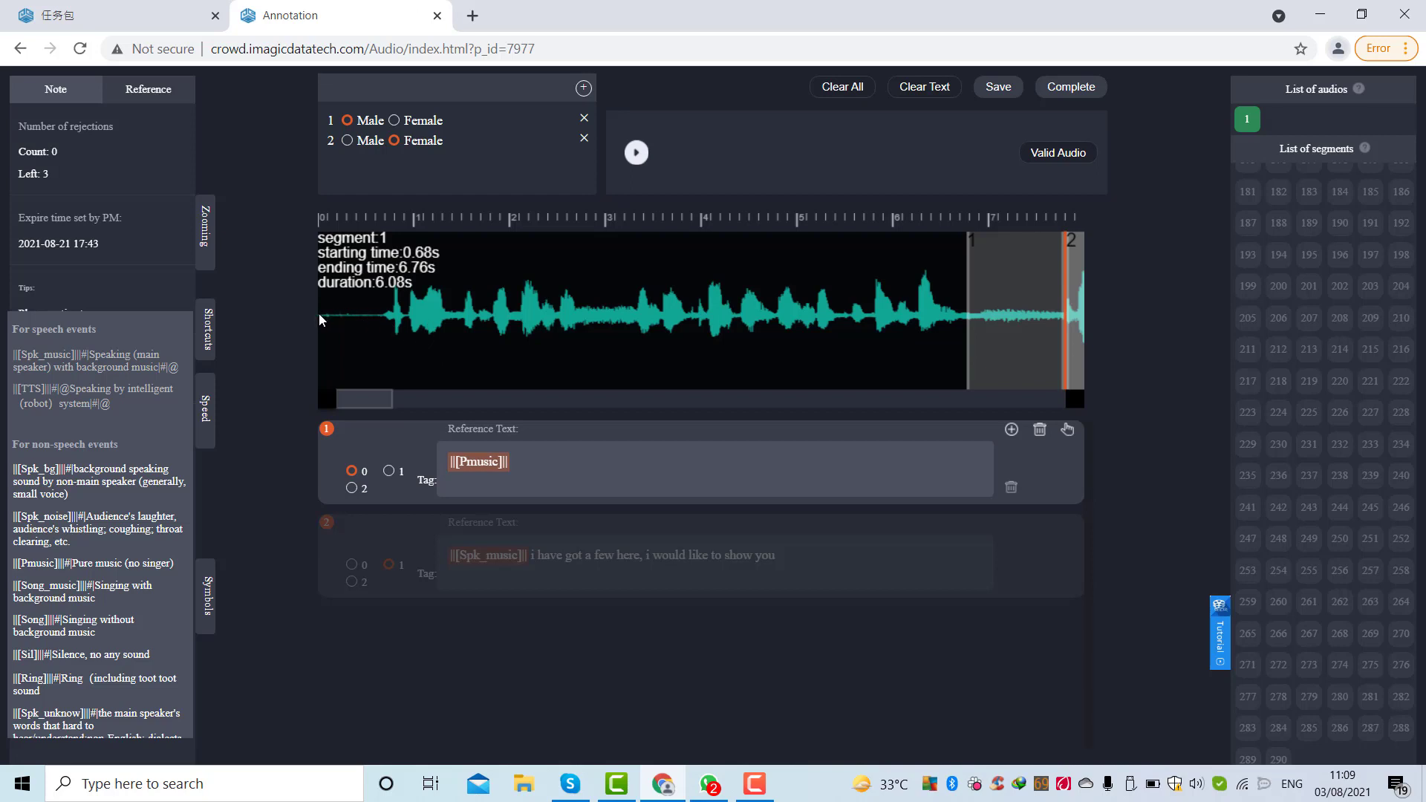
{"action": "left_click_drag", "start_coordinate": [318, 313], "coordinate": [383, 329]}
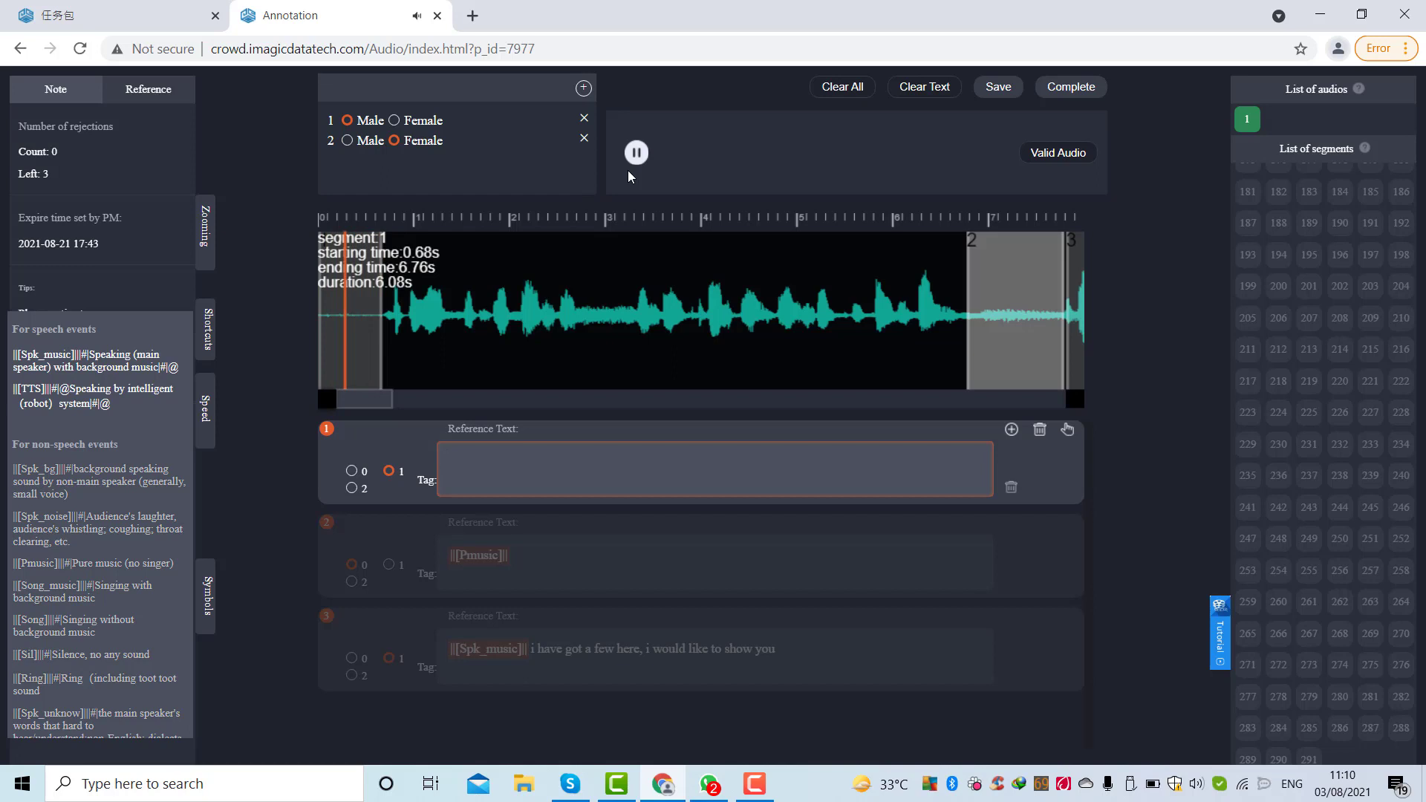
{"action": "left_click", "coordinate": [636, 154]}
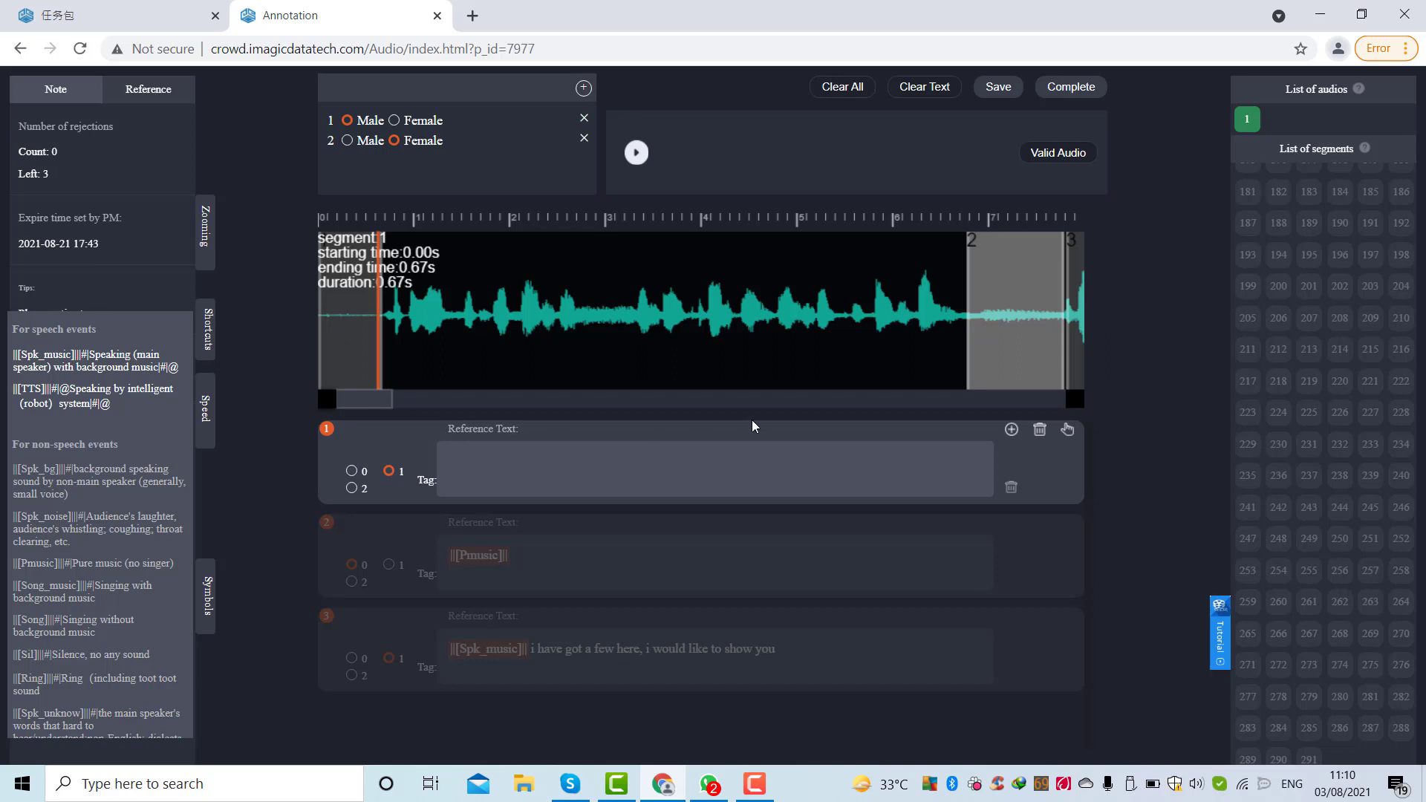
{"action": "left_click", "coordinate": [1039, 431]}
{"action": "left_click", "coordinate": [636, 152]}
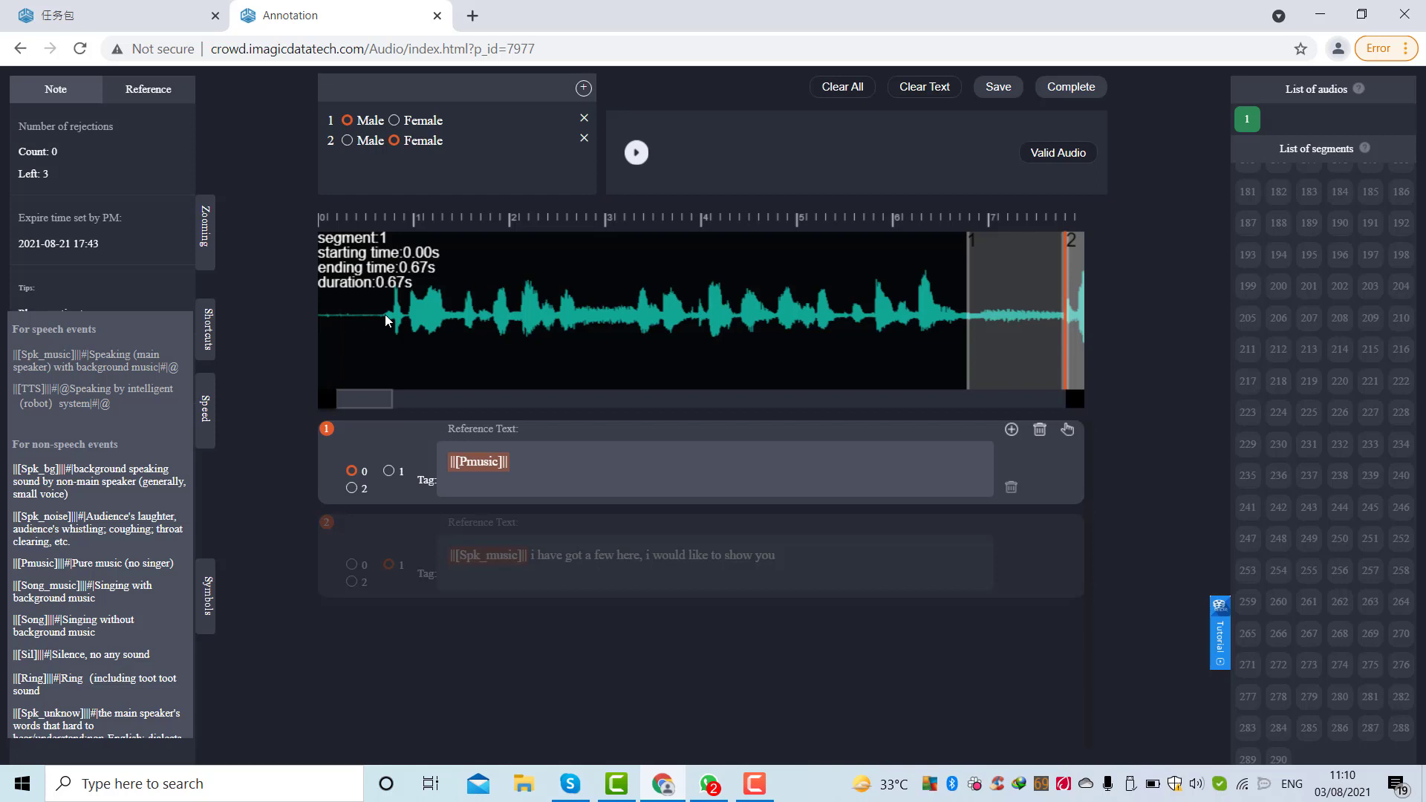
Mark a new 0.68–6.73 s segment on the waveform, play it back, and switch playback to 1.5x
{"action": "left_click_drag", "start_coordinate": [385, 314], "coordinate": [963, 351]}
{"action": "left_click", "coordinate": [637, 153]}
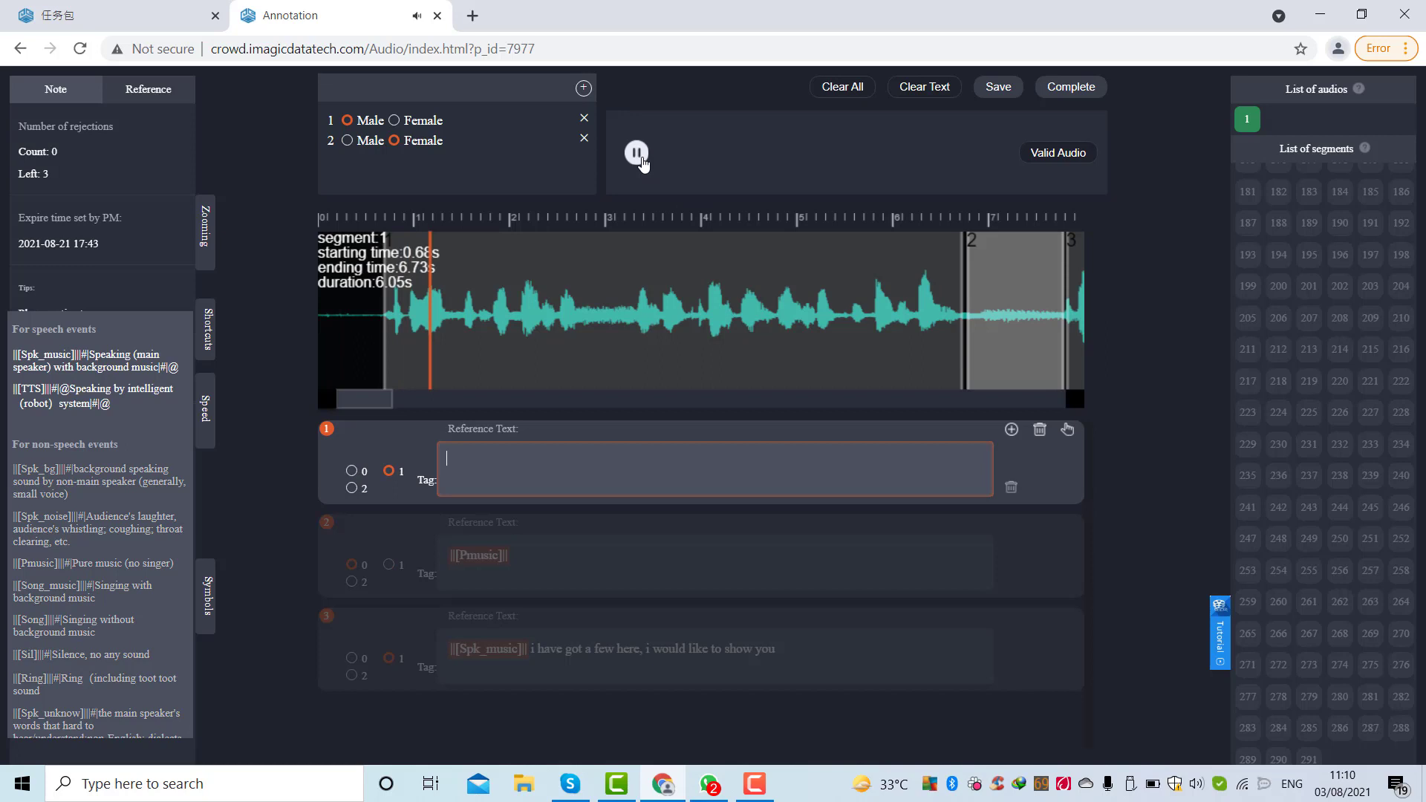
{"action": "left_click", "coordinate": [642, 159]}
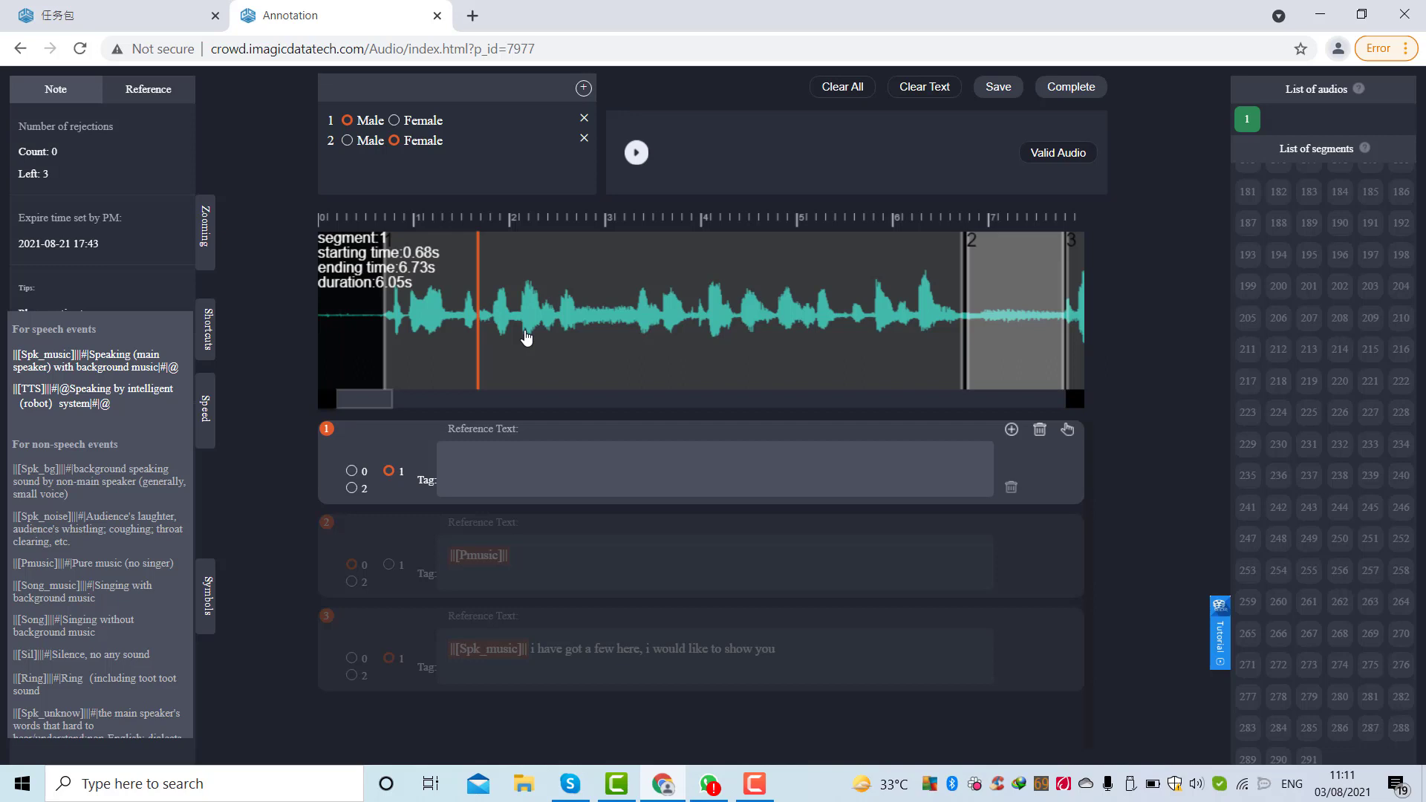
{"action": "left_click", "coordinate": [205, 423]}
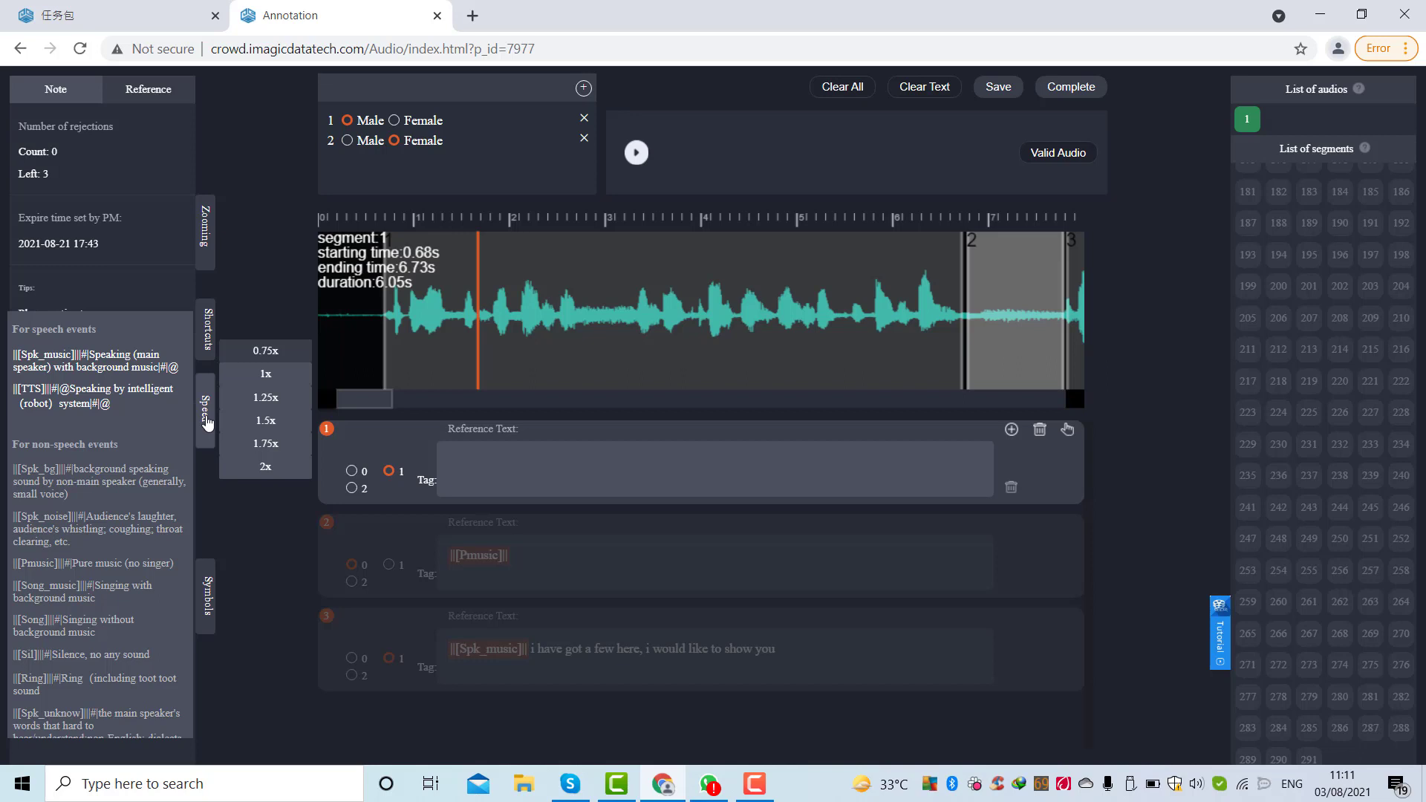
{"action": "left_click", "coordinate": [265, 420]}
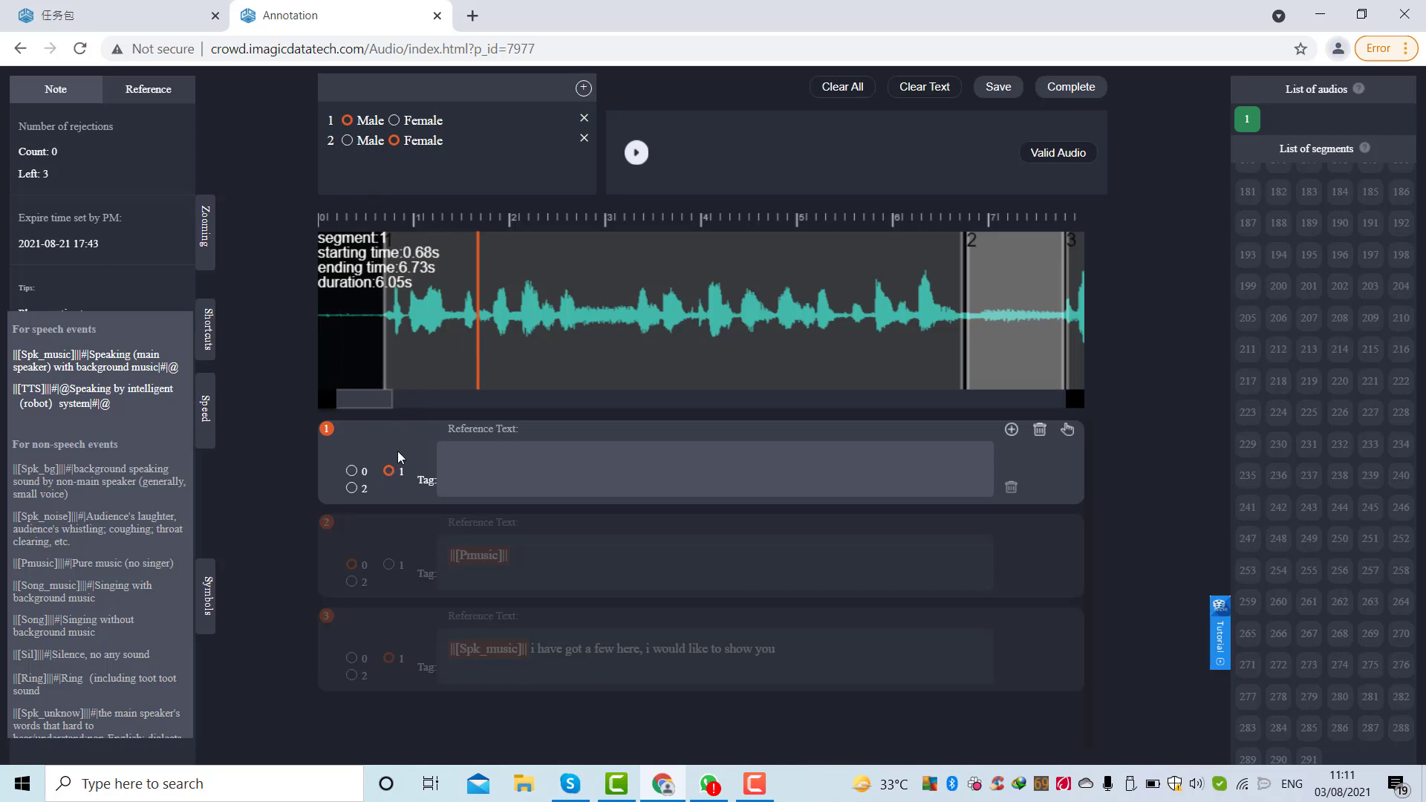
Fill segment 1 with the [[Spk_music]] tag plus the pasted sentence about falling asleep to voice mails
{"action": "left_click", "coordinate": [468, 458]}
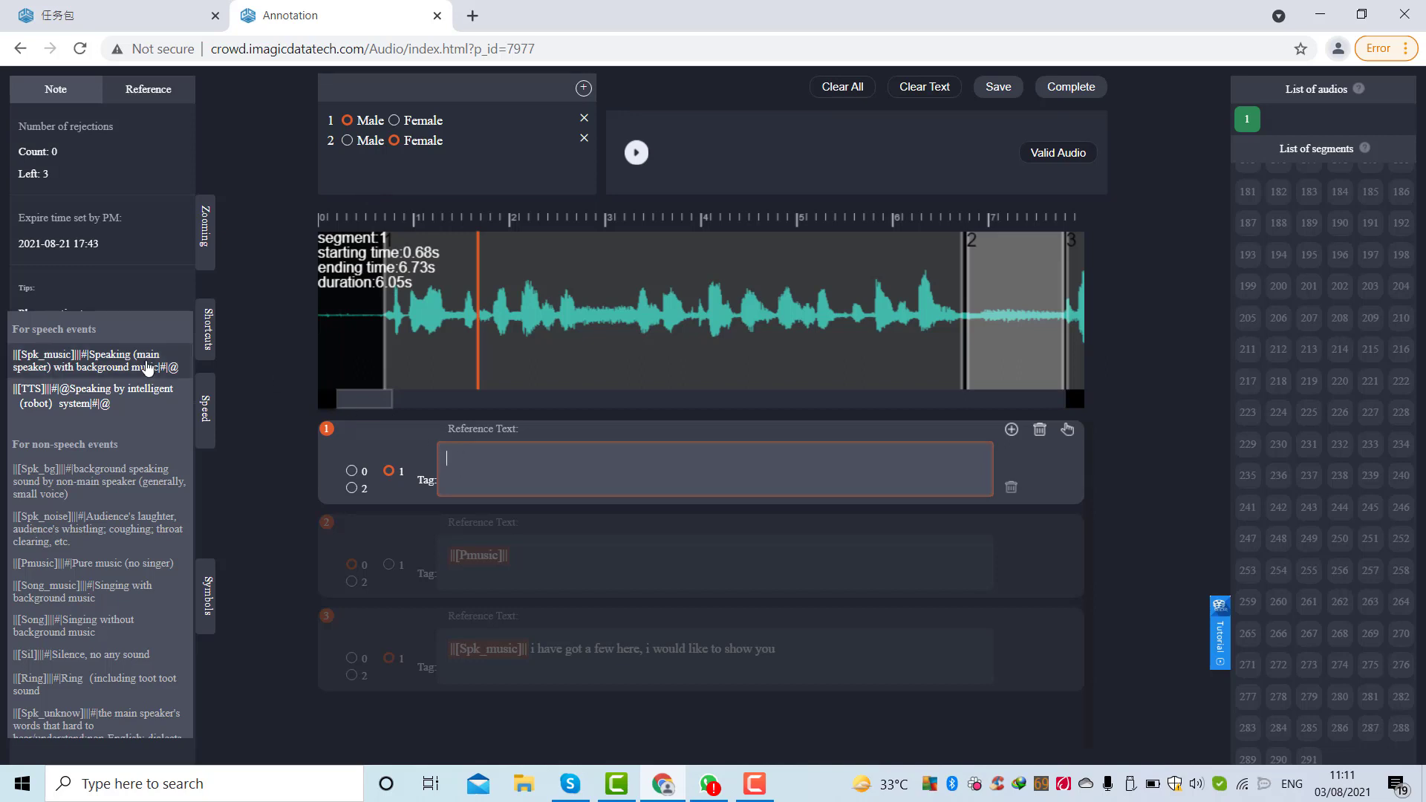
{"action": "left_click", "coordinate": [111, 367]}
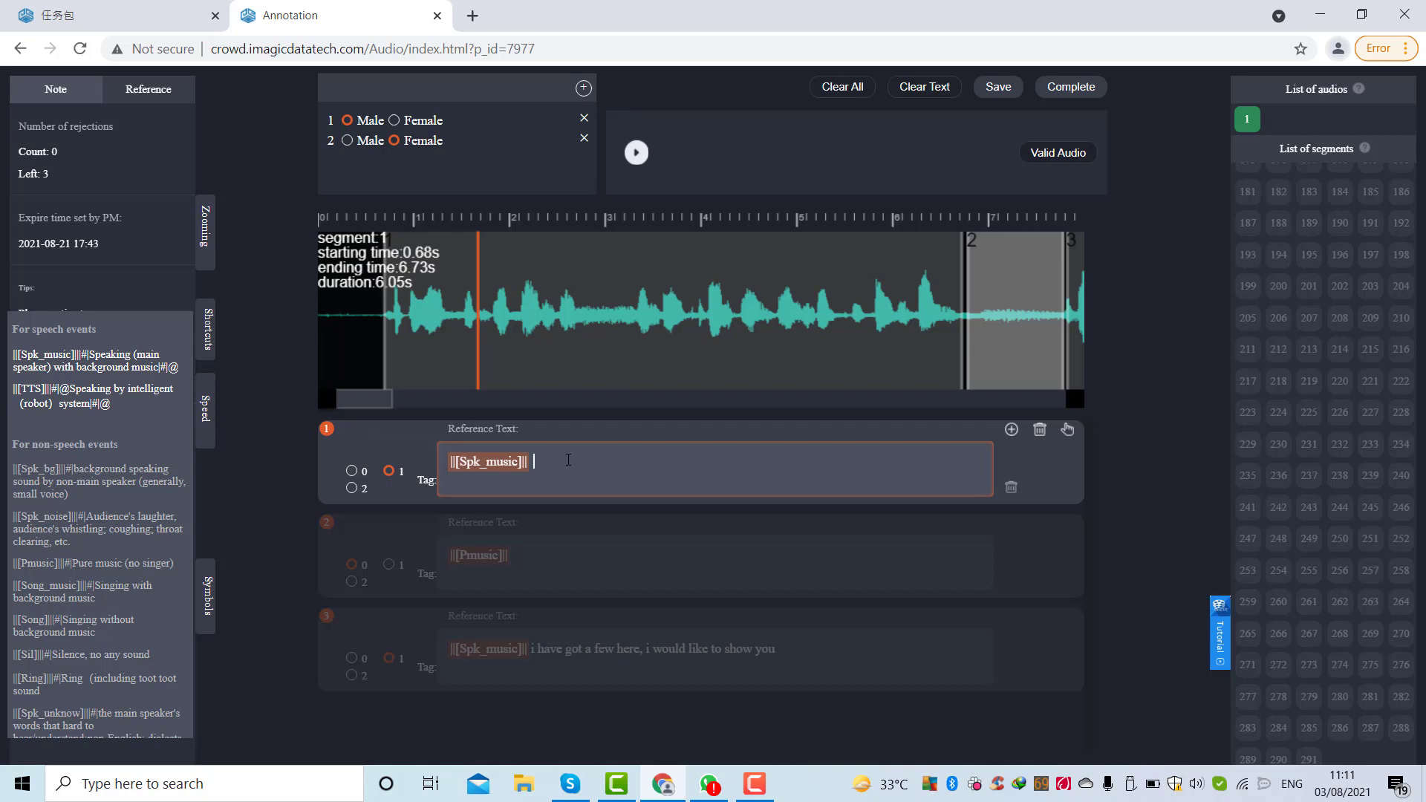
{"action": "type", "text": "something that helps me fall asleep is listening to voice mails i receive from friends and family."}
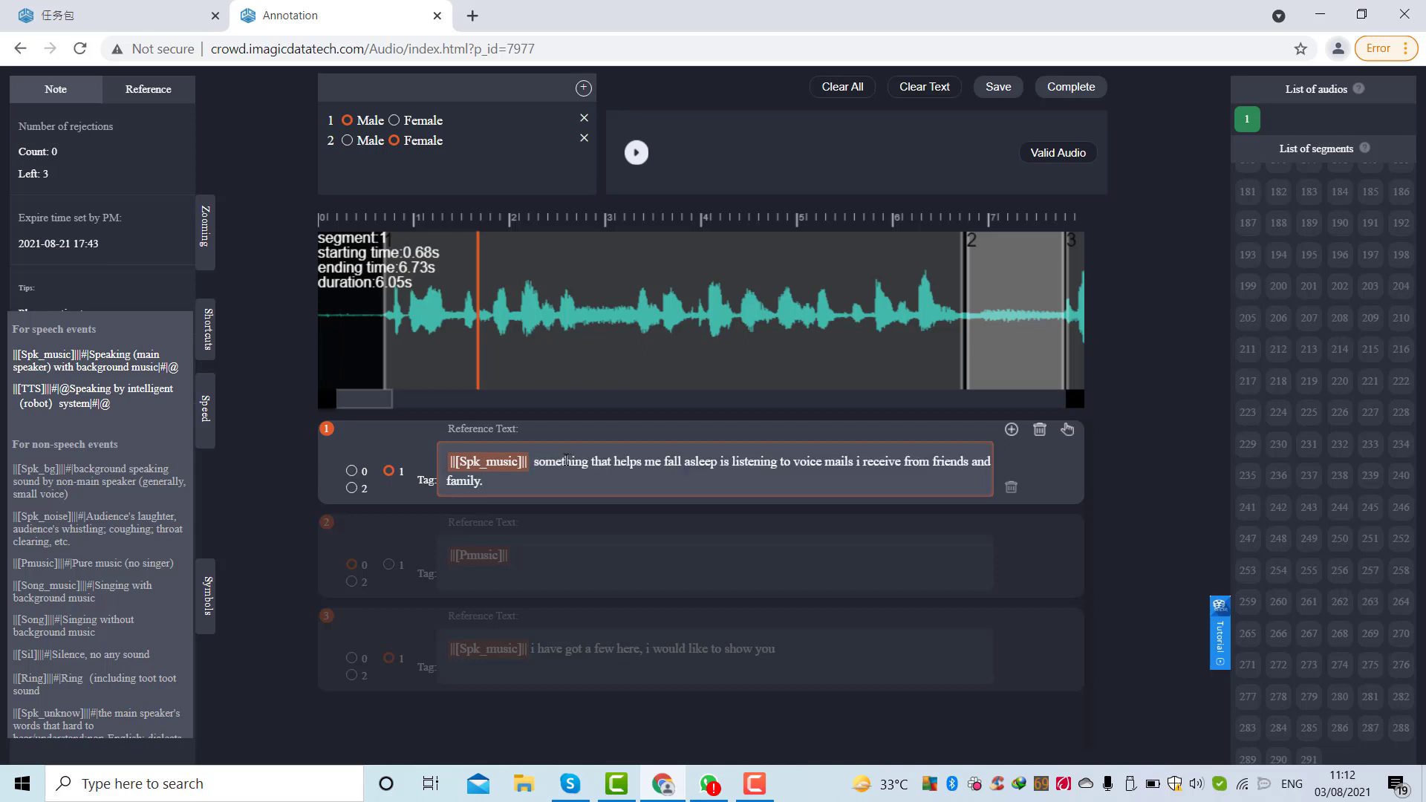
{"action": "left_click", "coordinate": [534, 462]}
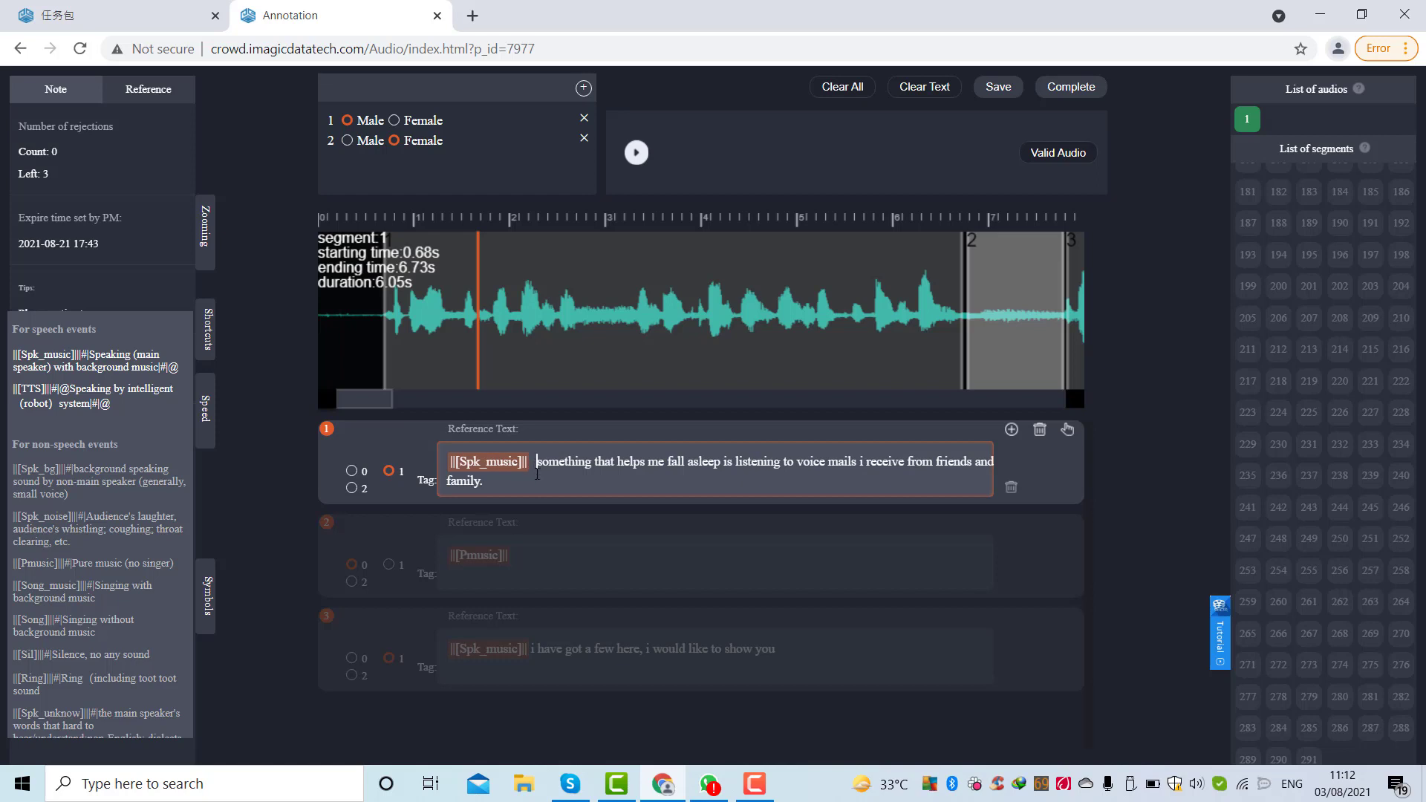
Remove the extra space after [[Spk_music]] in segment 1 so the save passes without an unqualified-content error
{"action": "left_click", "coordinate": [1000, 97]}
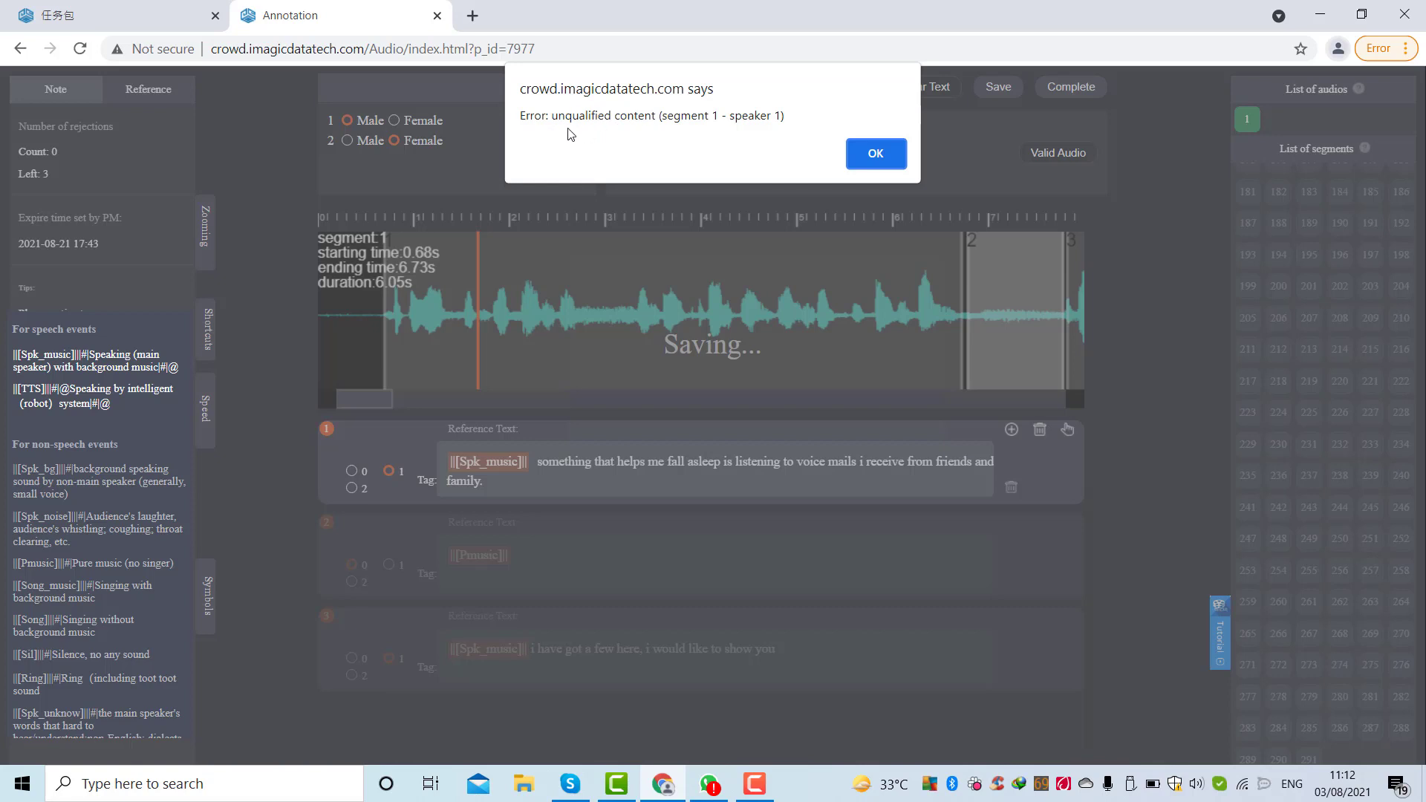
{"action": "left_click", "coordinate": [876, 155]}
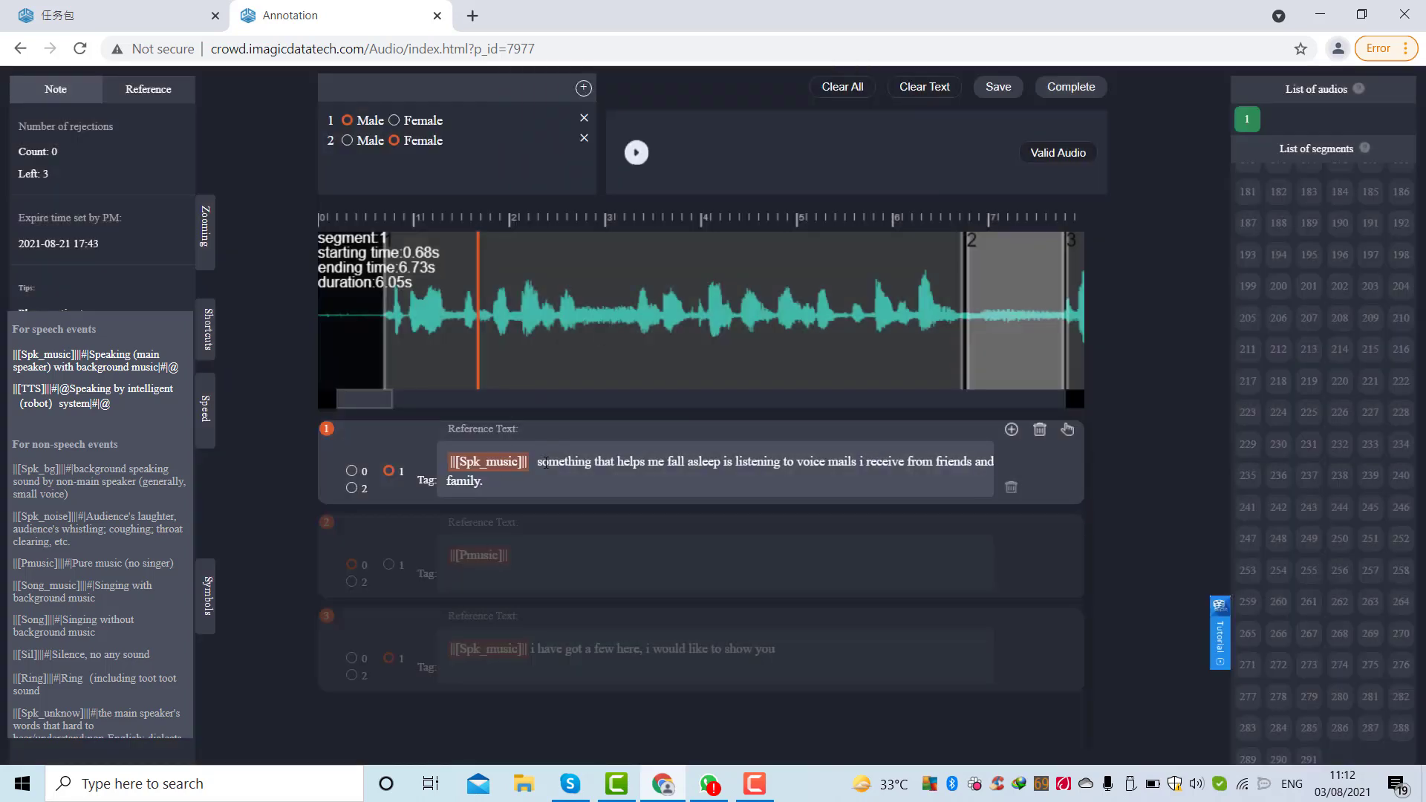
{"action": "left_click", "coordinate": [538, 464]}
{"action": "key", "text": "BackSpace"}
{"action": "key", "text": "BackSpace"}
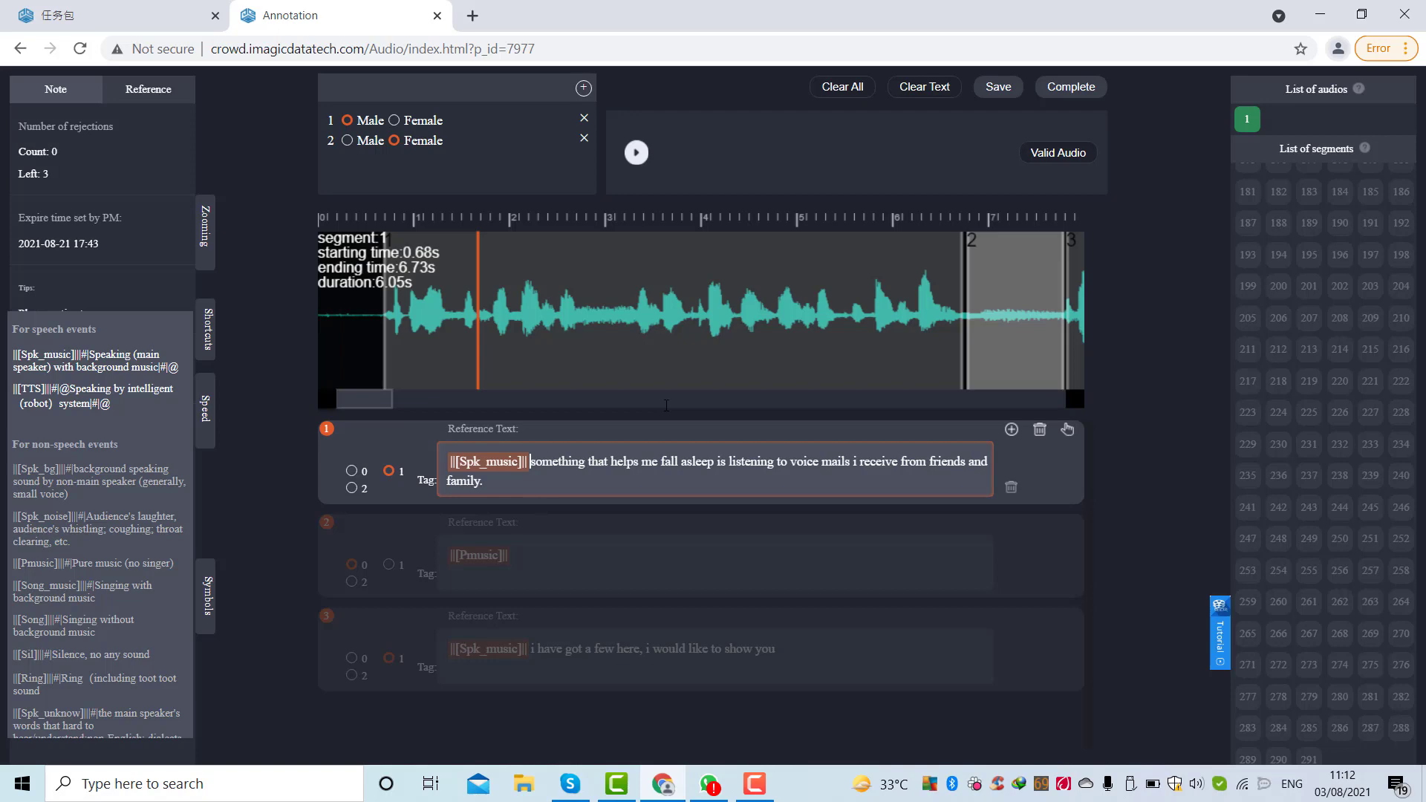
{"action": "left_click", "coordinate": [1013, 96]}
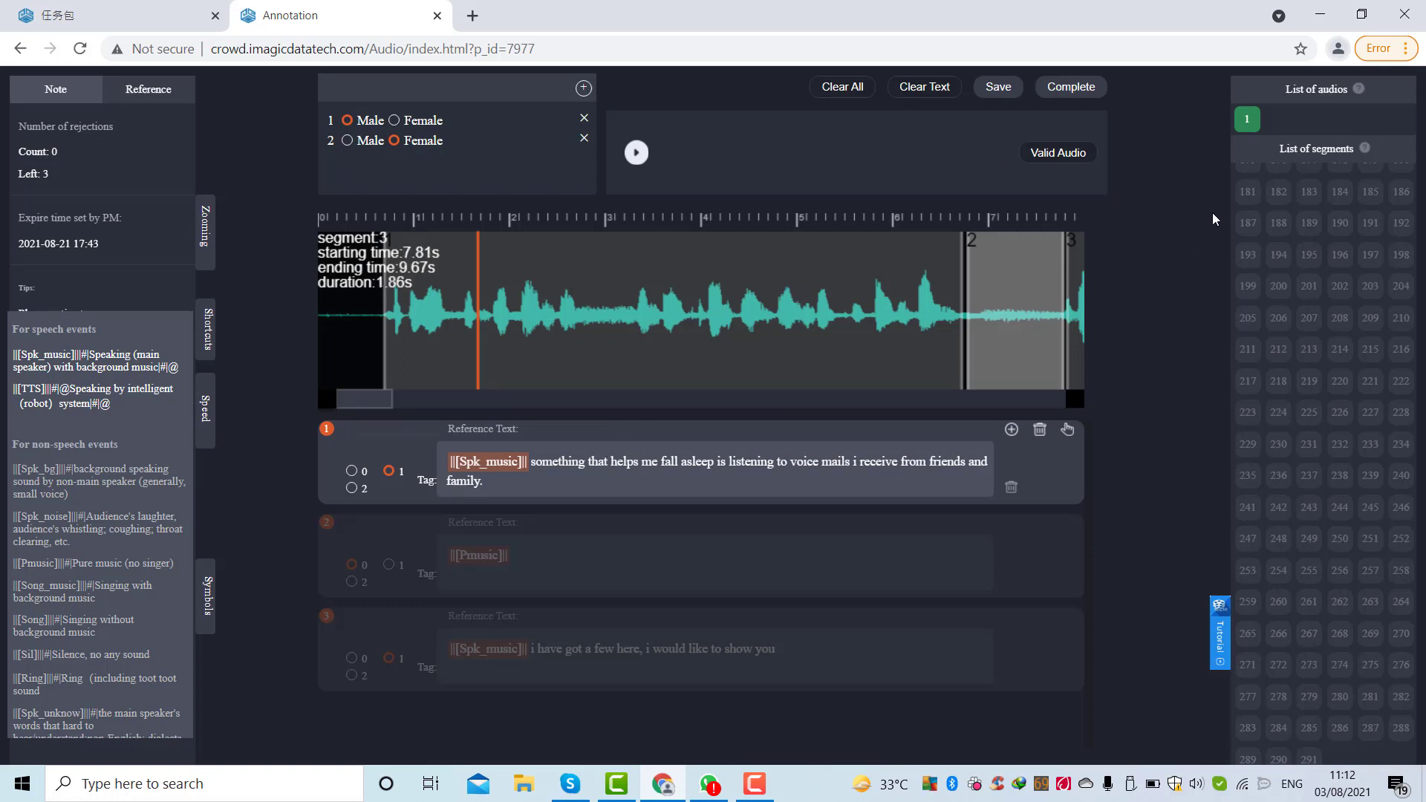
Play the 6.77–7.79 s [[Pmusic]] segment 2 from the segment list, then pause it
{"action": "scroll", "coordinate": [1274, 260], "scroll_direction": "up", "scroll_amount": 15}
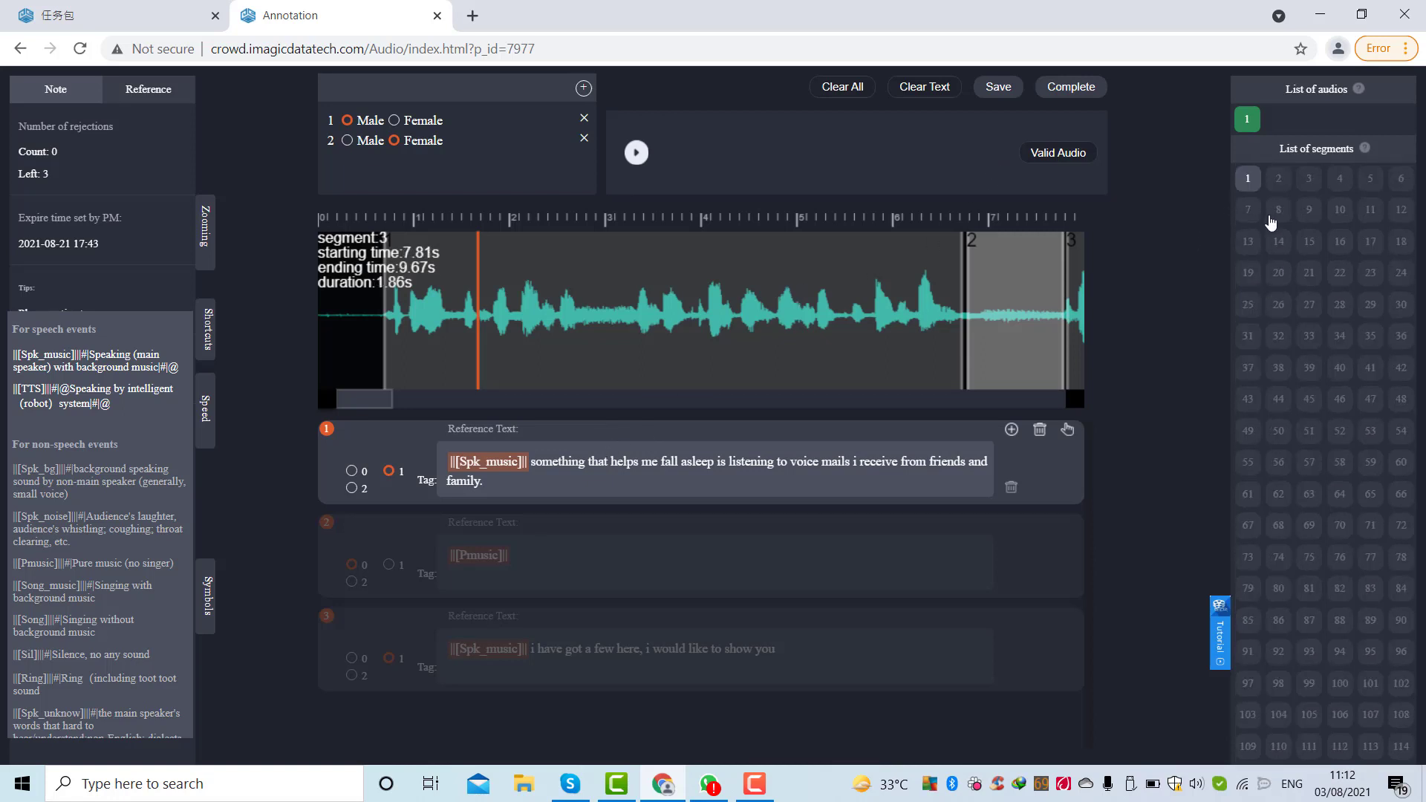
{"action": "left_click", "coordinate": [1276, 183]}
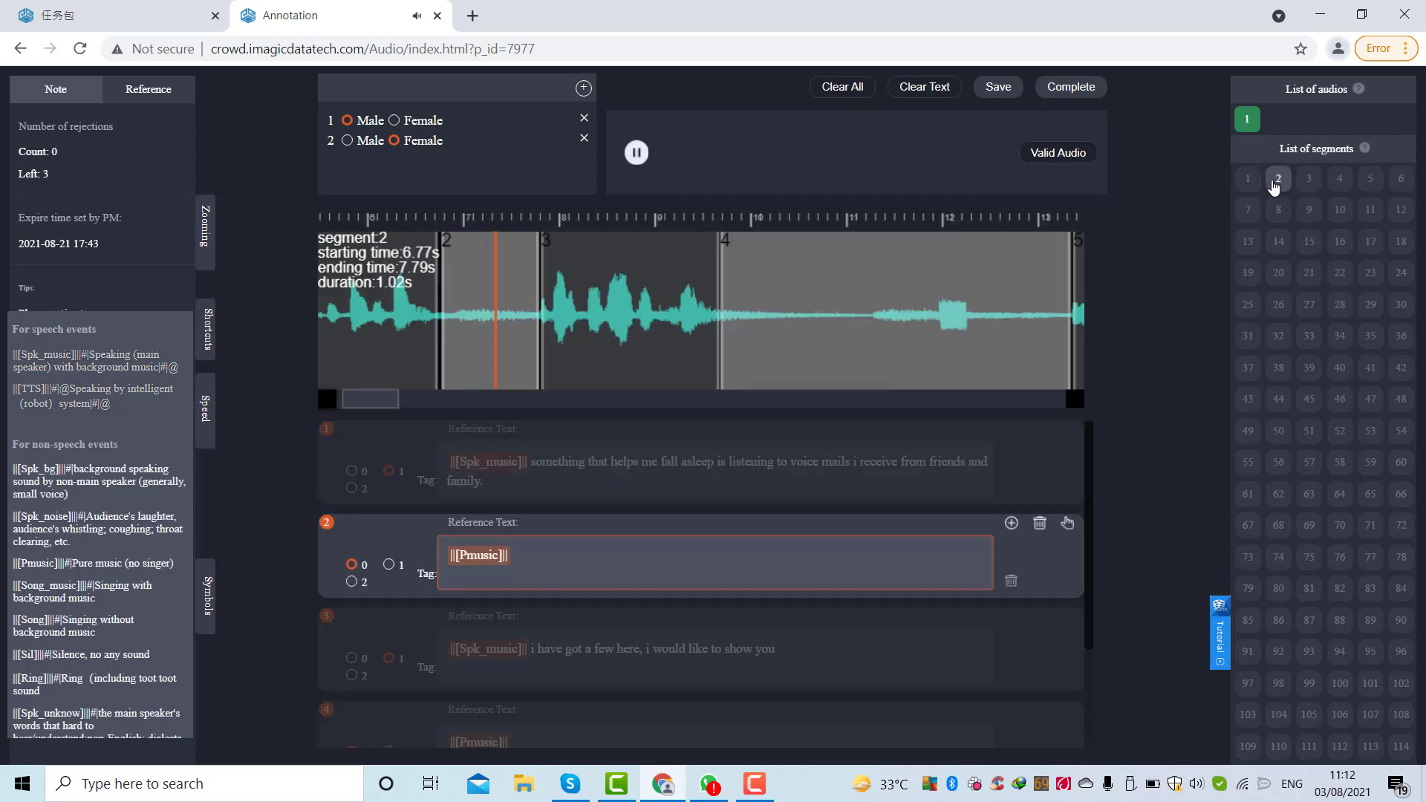
{"action": "left_click", "coordinate": [637, 156]}
{"action": "left_click", "coordinate": [636, 156]}
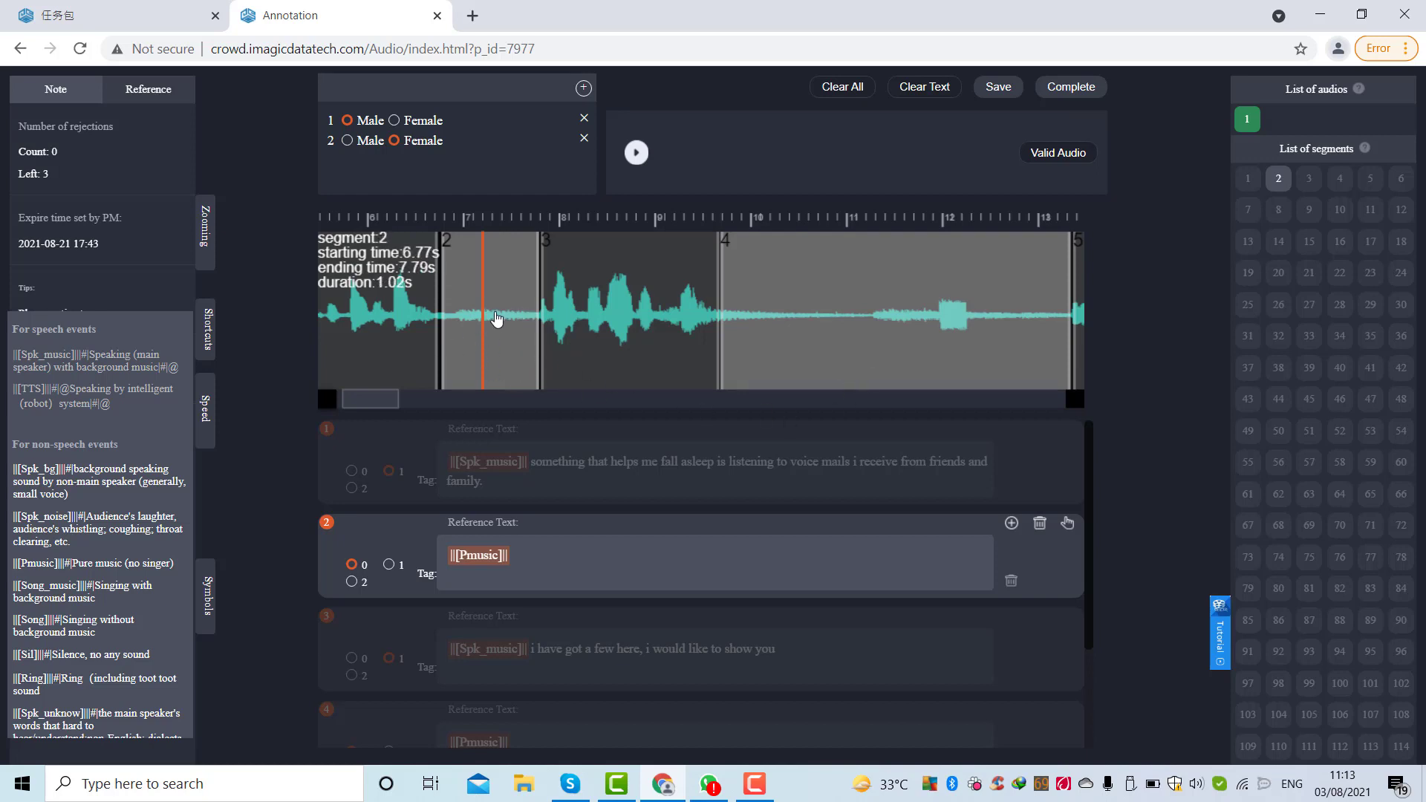
Delete the old [[Pmusic]] segment 2 and stretch segment 1 toward 7.80 s to listen
{"action": "left_click", "coordinate": [1039, 525]}
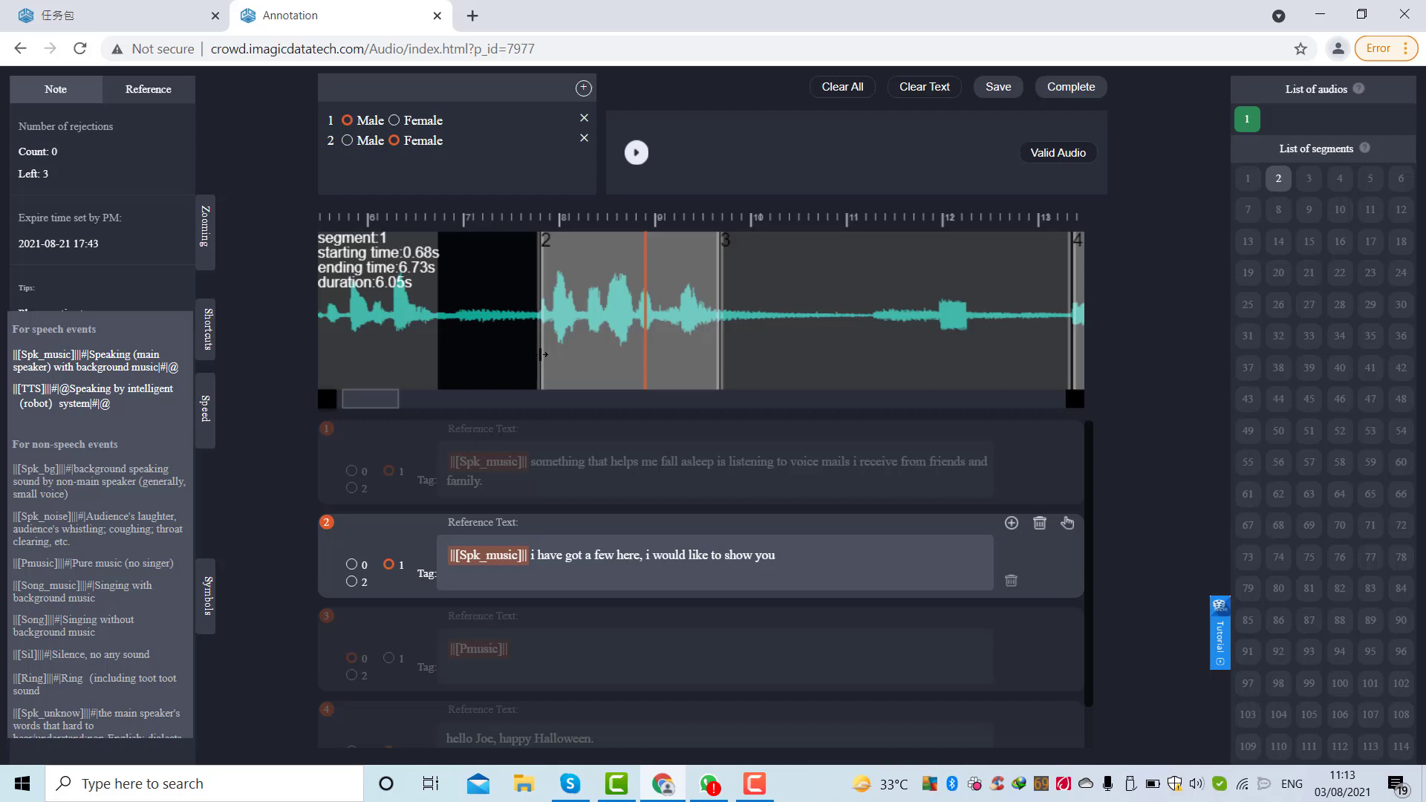
{"action": "left_click_drag", "start_coordinate": [542, 354], "coordinate": [543, 354]}
{"action": "left_click", "coordinate": [361, 327]}
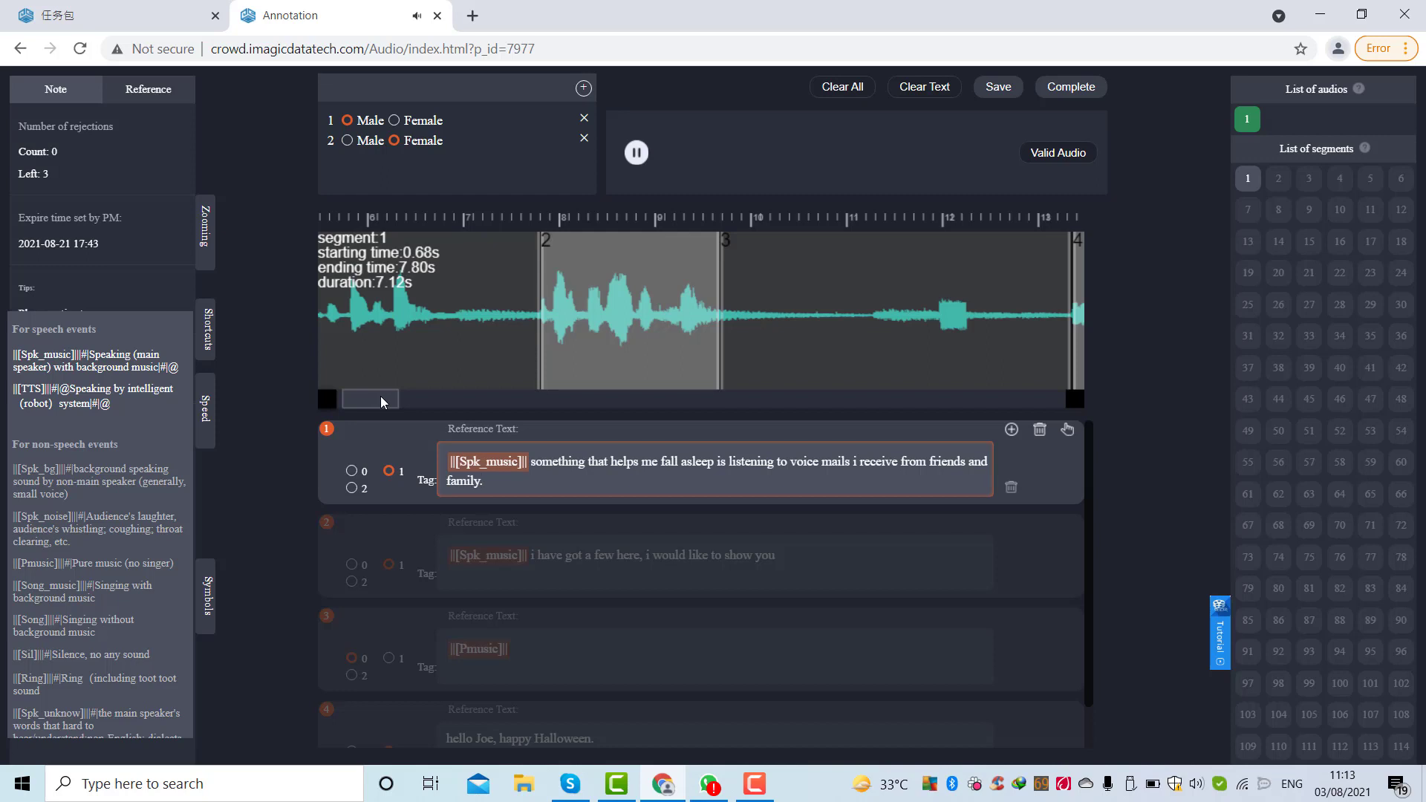
{"action": "left_click", "coordinate": [635, 153]}
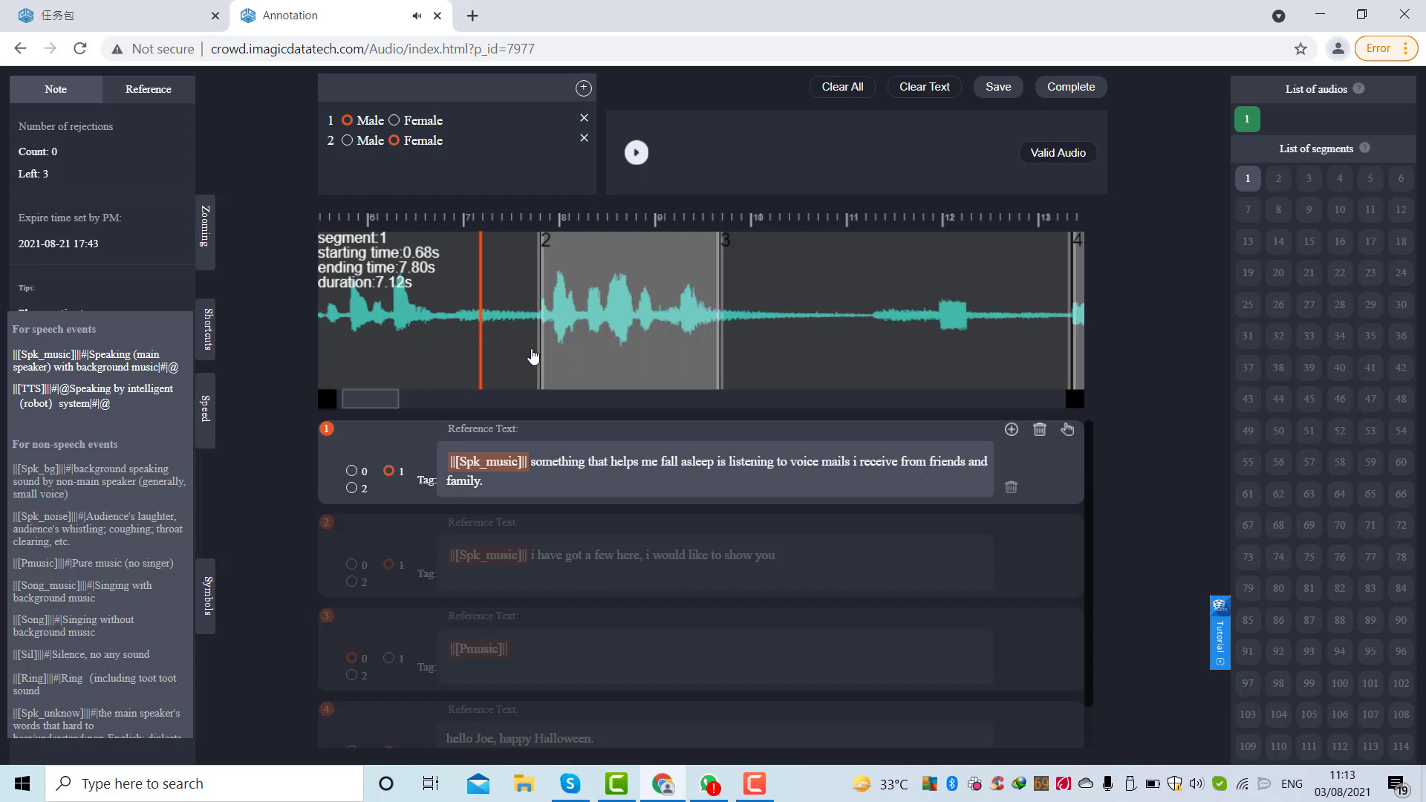
Trim segment 1 to end at 6.64 s and draw a new empty segment in the gap after it
{"action": "left_click_drag", "start_coordinate": [537, 348], "coordinate": [429, 343]}
{"action": "left_click", "coordinate": [638, 157]}
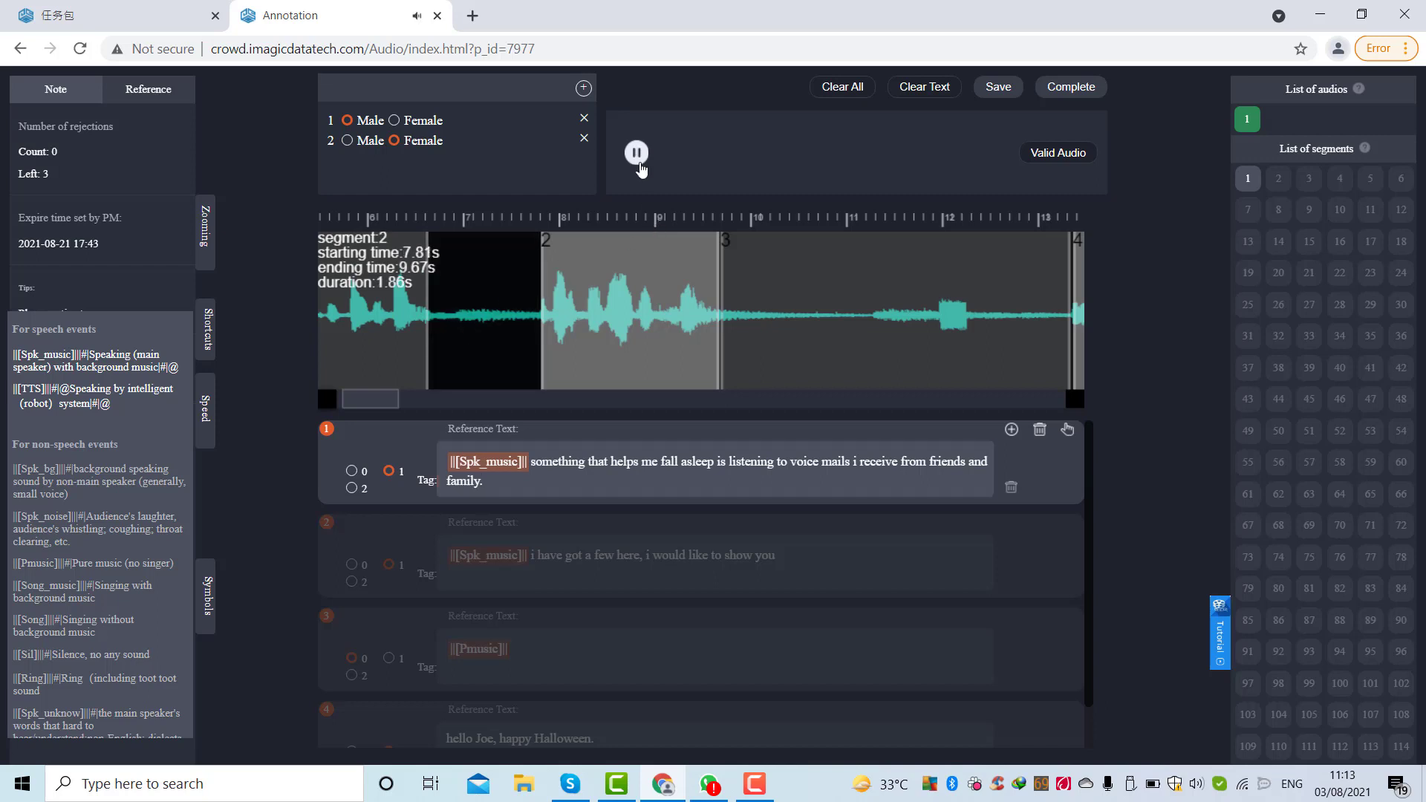
{"action": "left_click", "coordinate": [639, 164]}
{"action": "left_click_drag", "start_coordinate": [438, 318], "coordinate": [539, 340]}
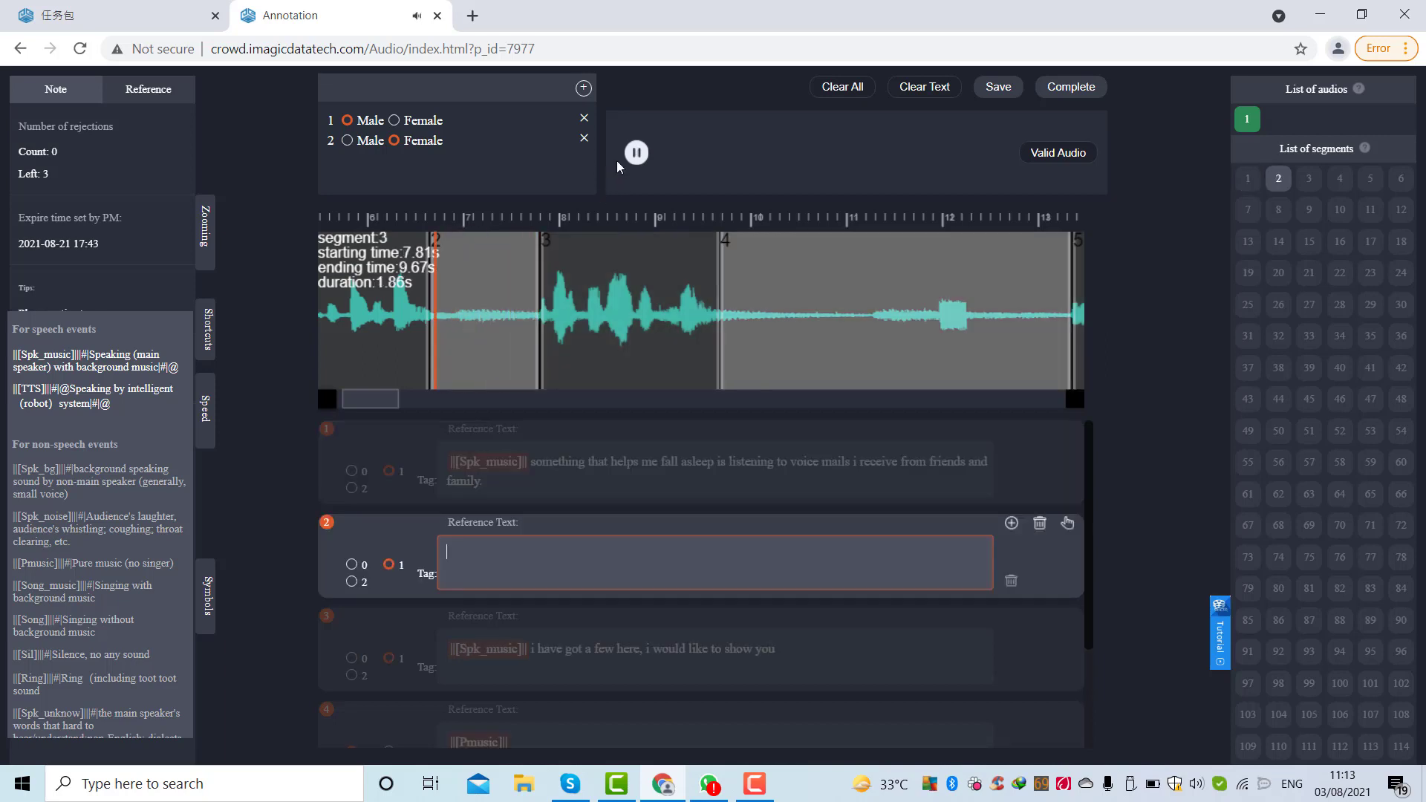
Stop playback and assign speaker 0 to the new 6.66–7.78 s segment 2
{"action": "left_click", "coordinate": [636, 153]}
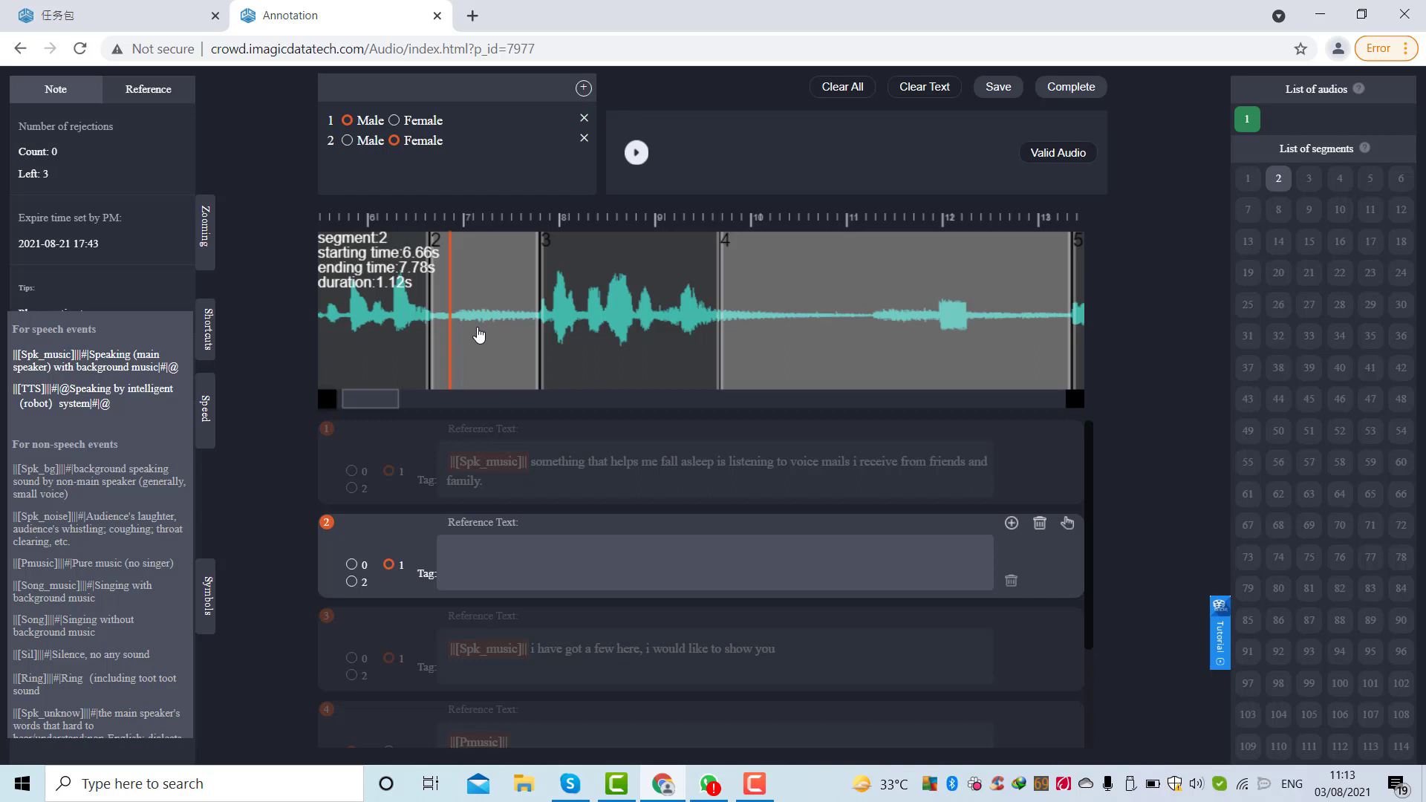
{"action": "left_click", "coordinate": [360, 569]}
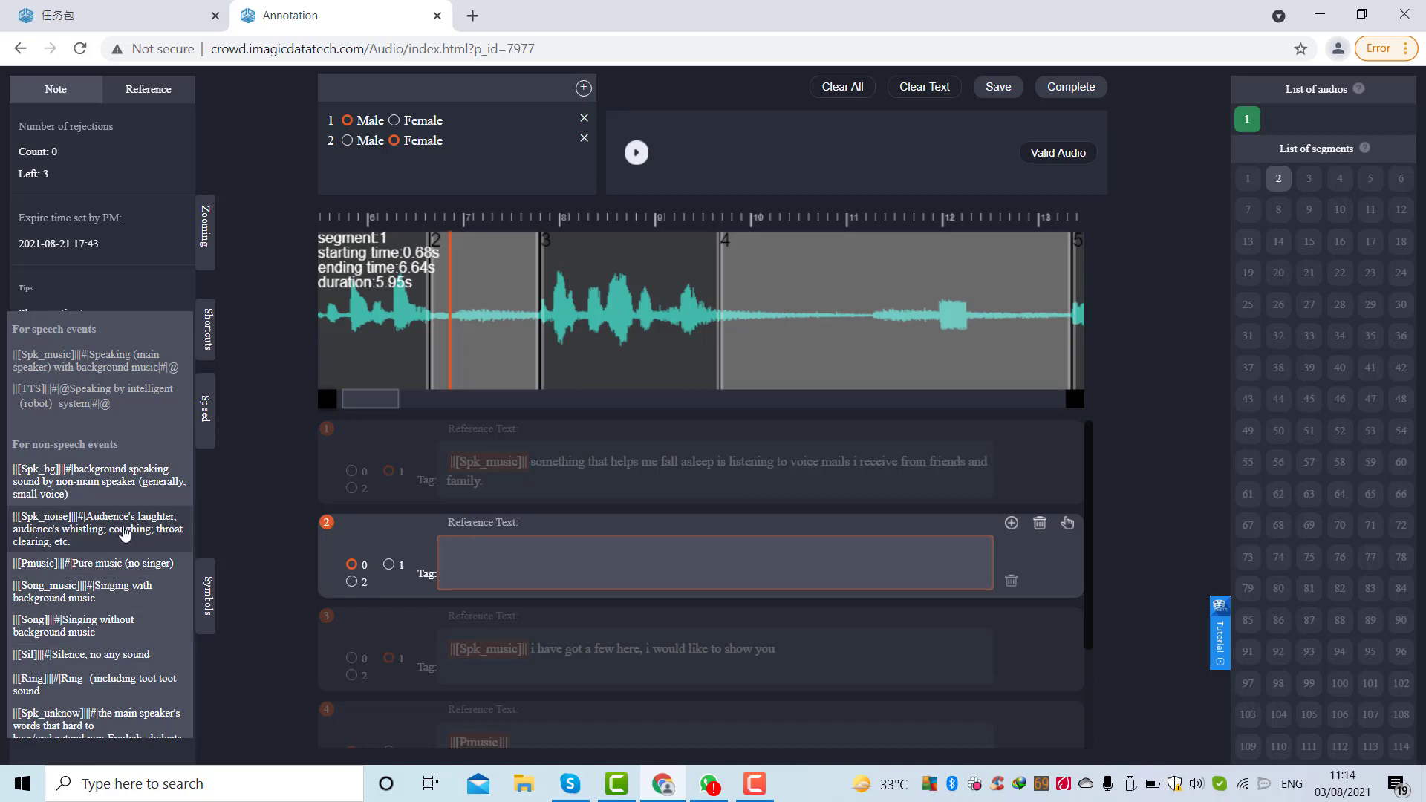
Insert the [[Pmusic]] tag into segment 2's reference text
{"action": "left_click", "coordinate": [102, 569]}
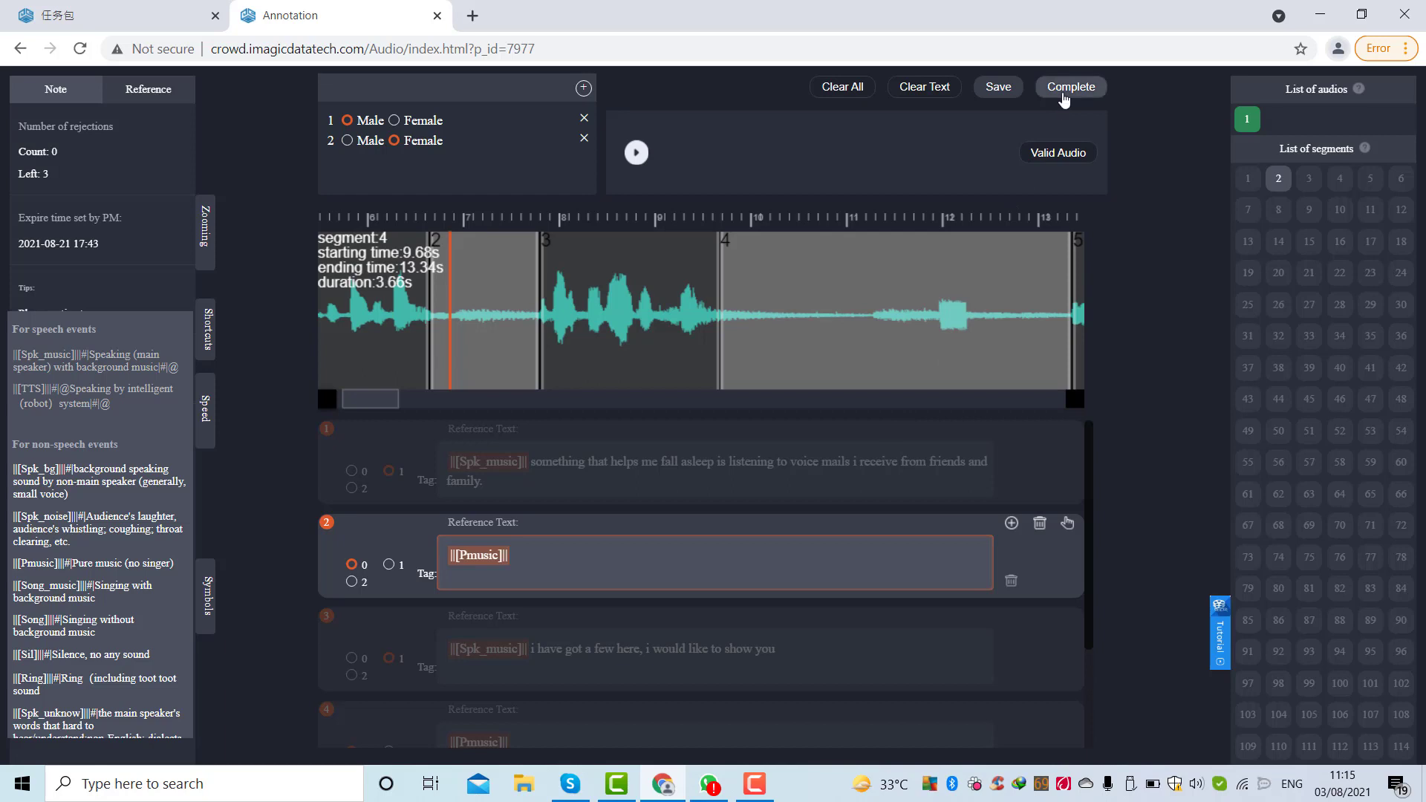
{"action": "mouse_move", "coordinate": [213, 411]}
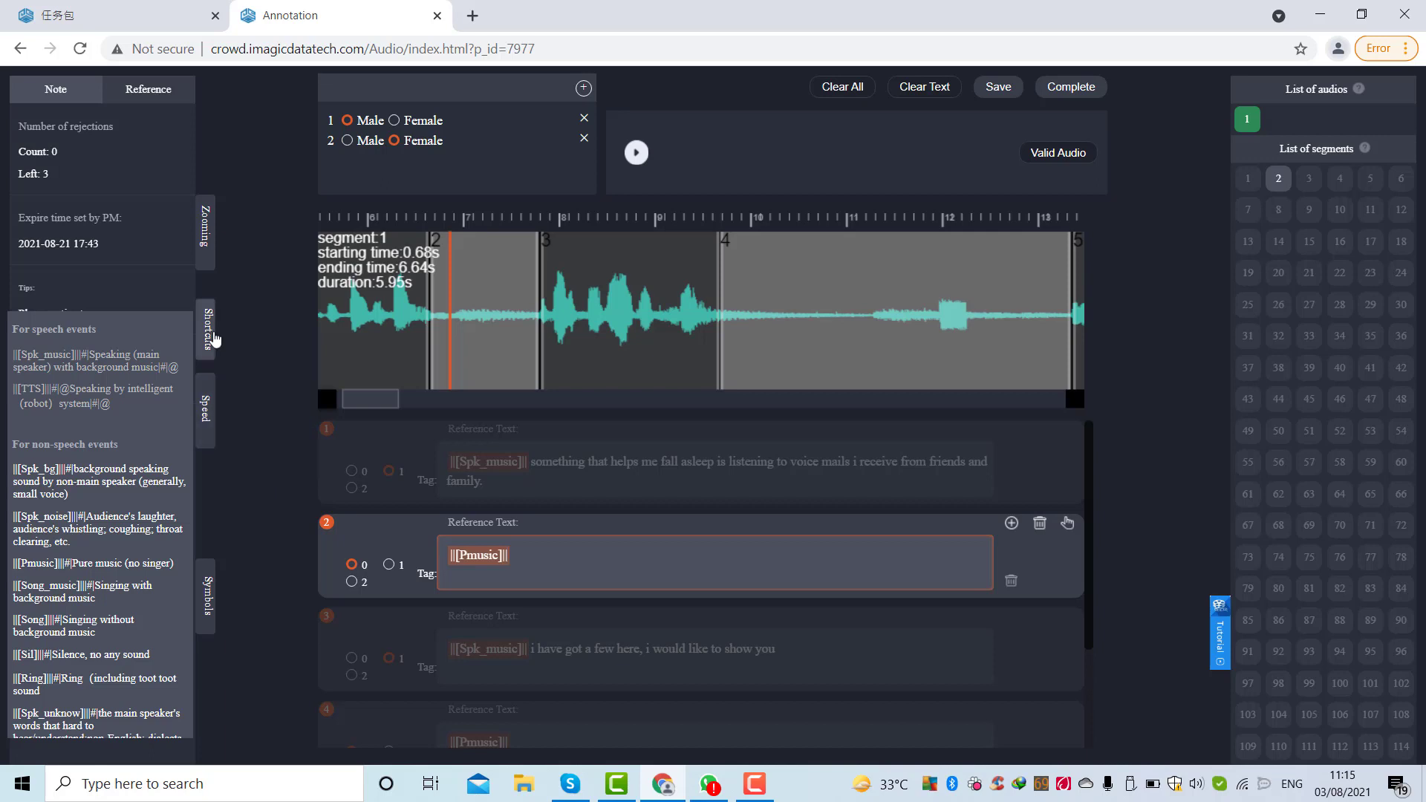
{"action": "mouse_move", "coordinate": [213, 338]}
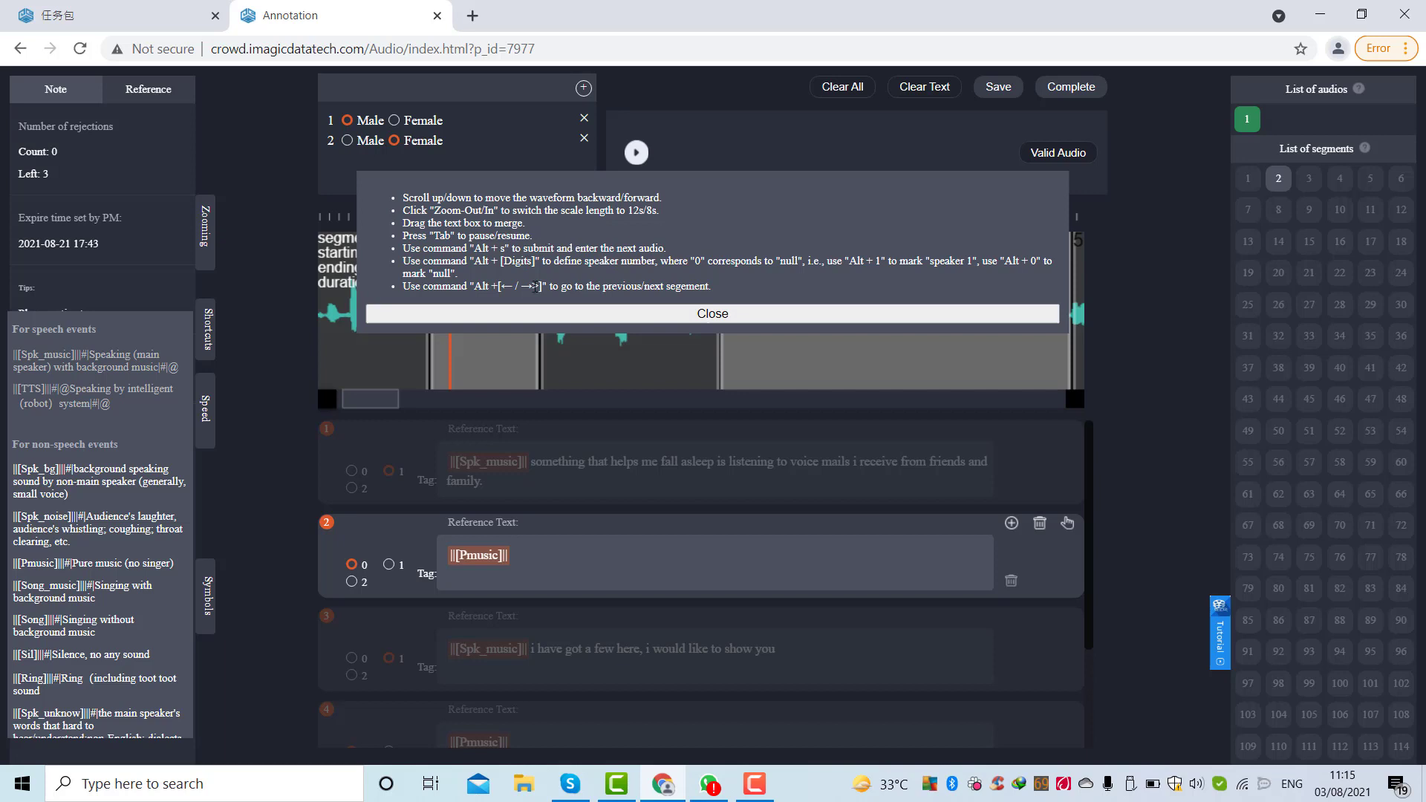
{"action": "left_click", "coordinate": [704, 313]}
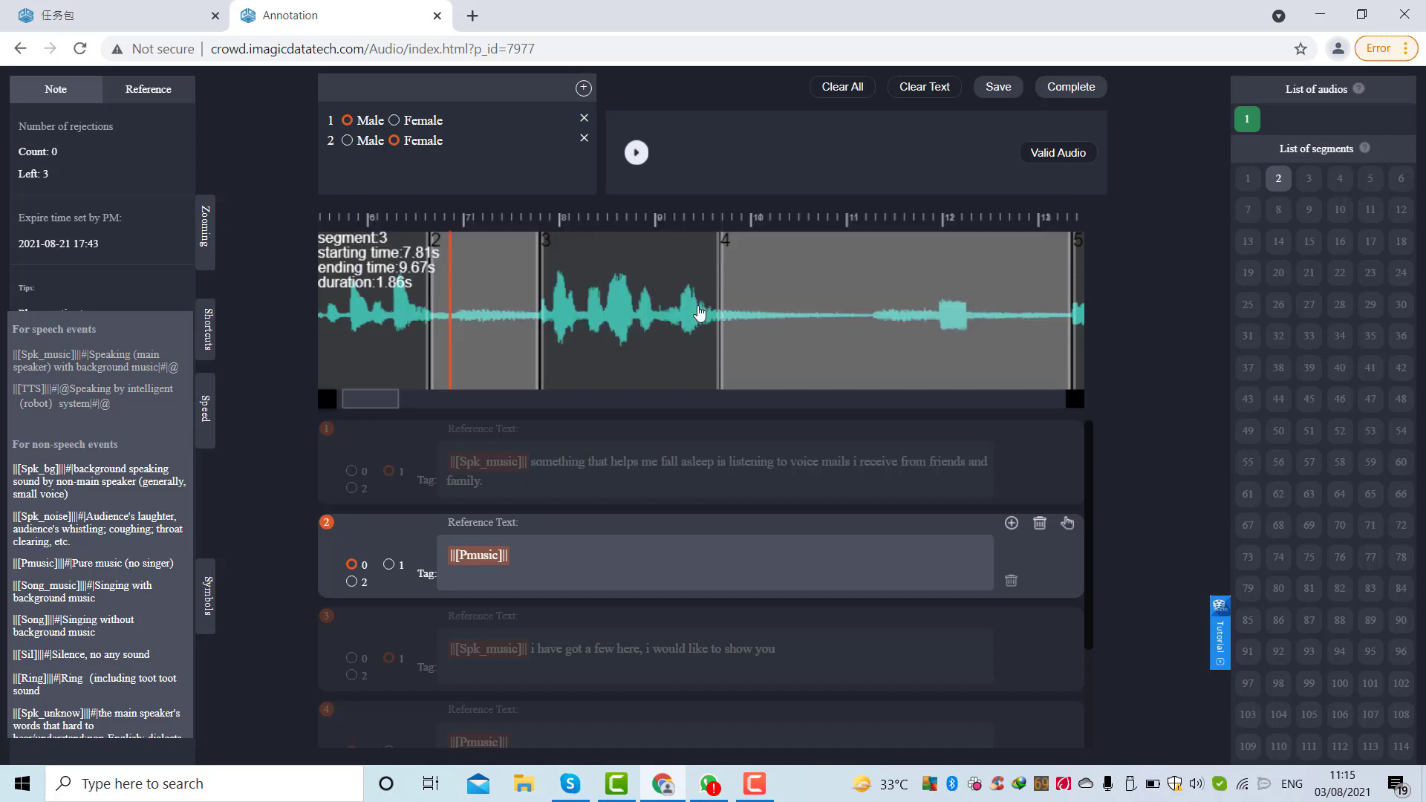